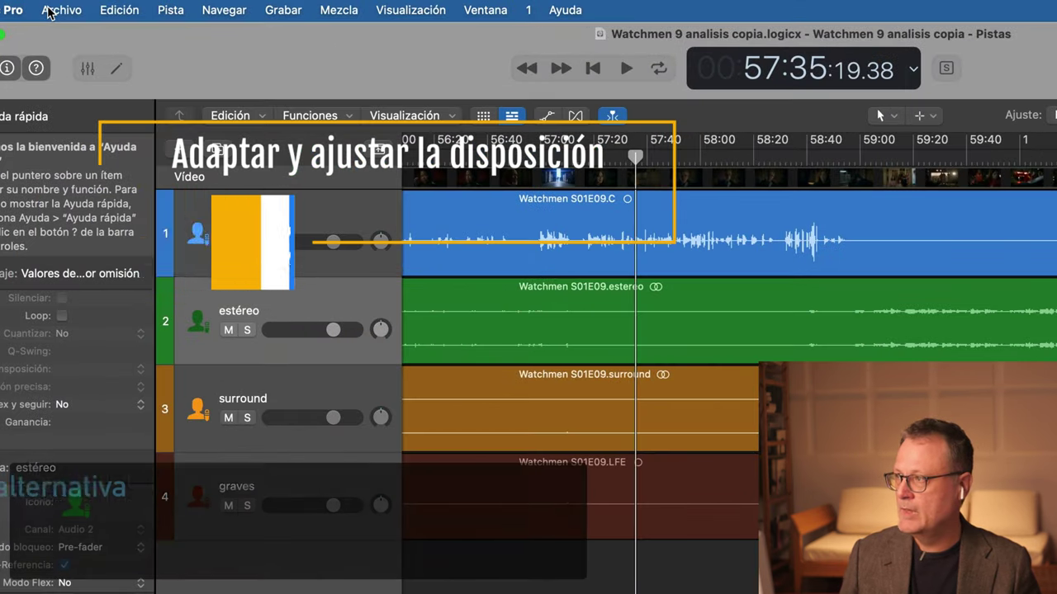
Step: Save the project as a new alternative named "Watchmen 9 analisis analisis diacronico"
{"action": "left_click", "coordinate": [49, 11]}
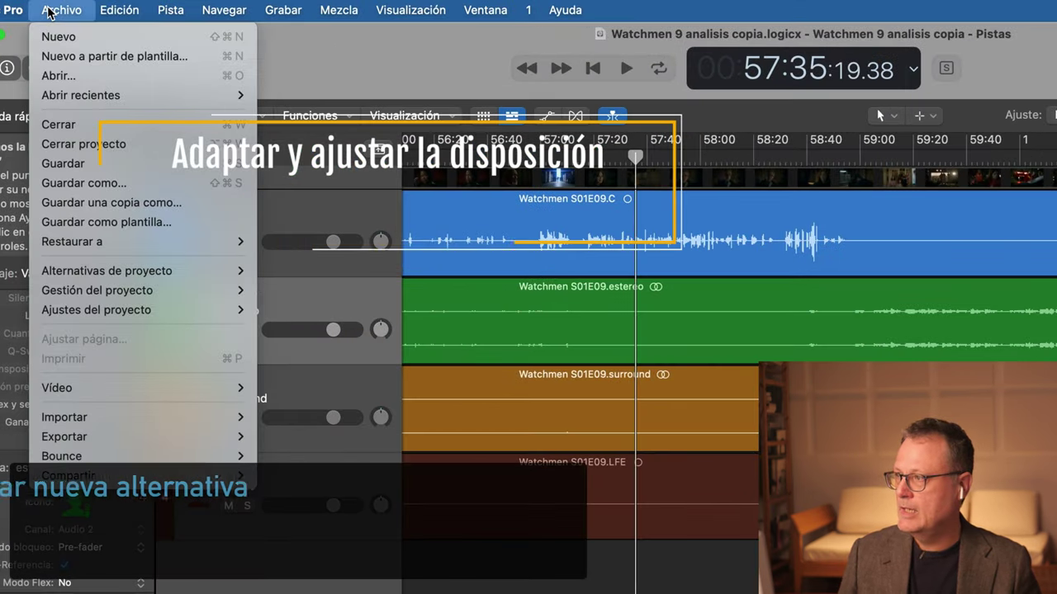
{"action": "left_click", "coordinate": [119, 272]}
{"action": "left_click", "coordinate": [317, 270]}
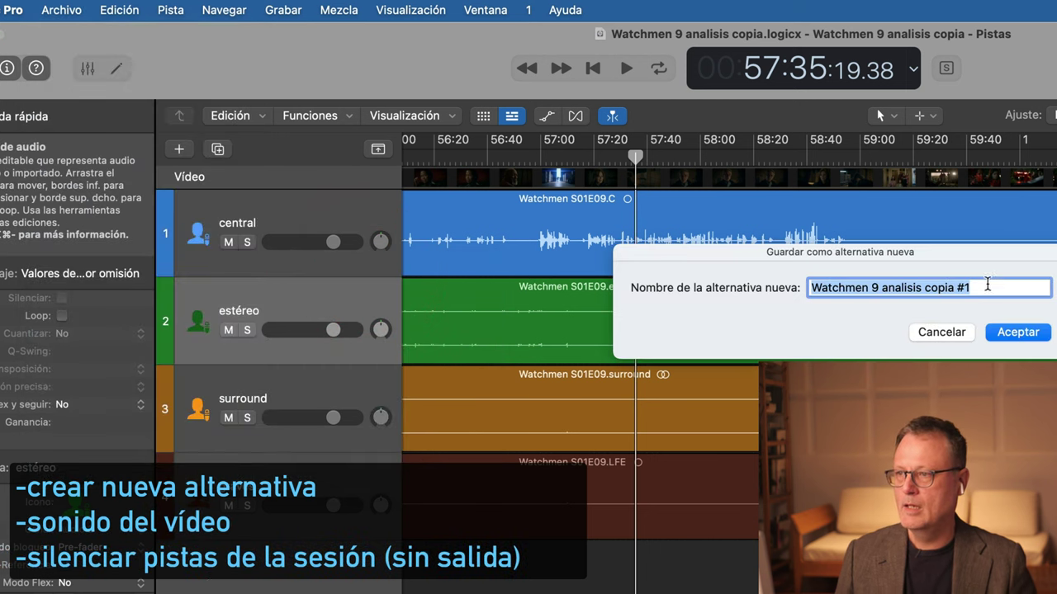
{"action": "left_click", "coordinate": [986, 287]}
{"action": "left_click_drag", "start_coordinate": [978, 288], "coordinate": [925, 288]}
{"action": "type", "text": "analisis diacronico"}
{"action": "key", "text": "Return"}
Step: Unmute the video's sound in the project's video settings and close the settings window
{"action": "left_click", "coordinate": [61, 10]}
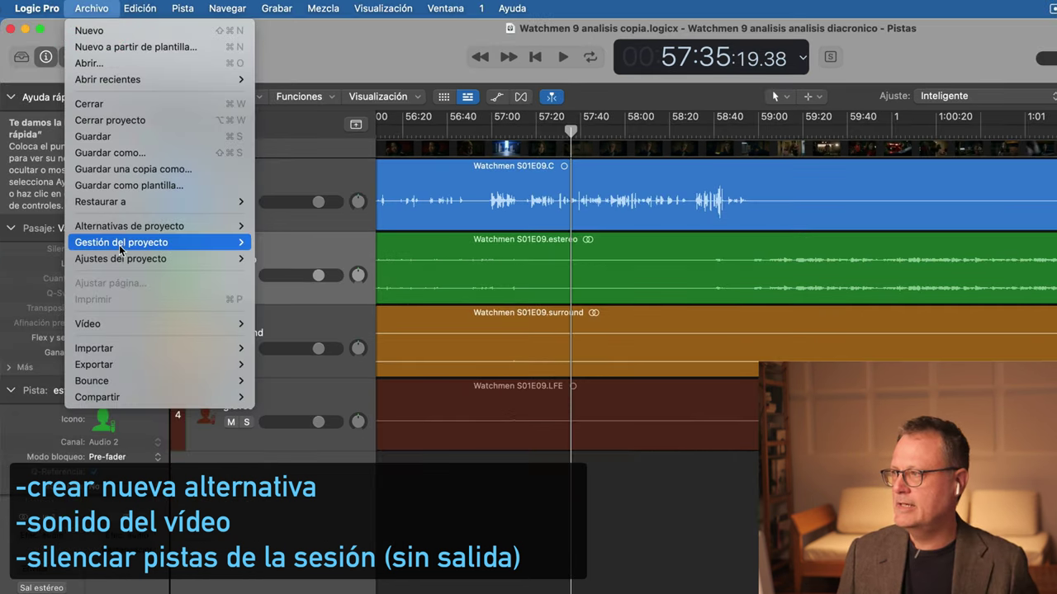
{"action": "mouse_move", "coordinate": [124, 261]}
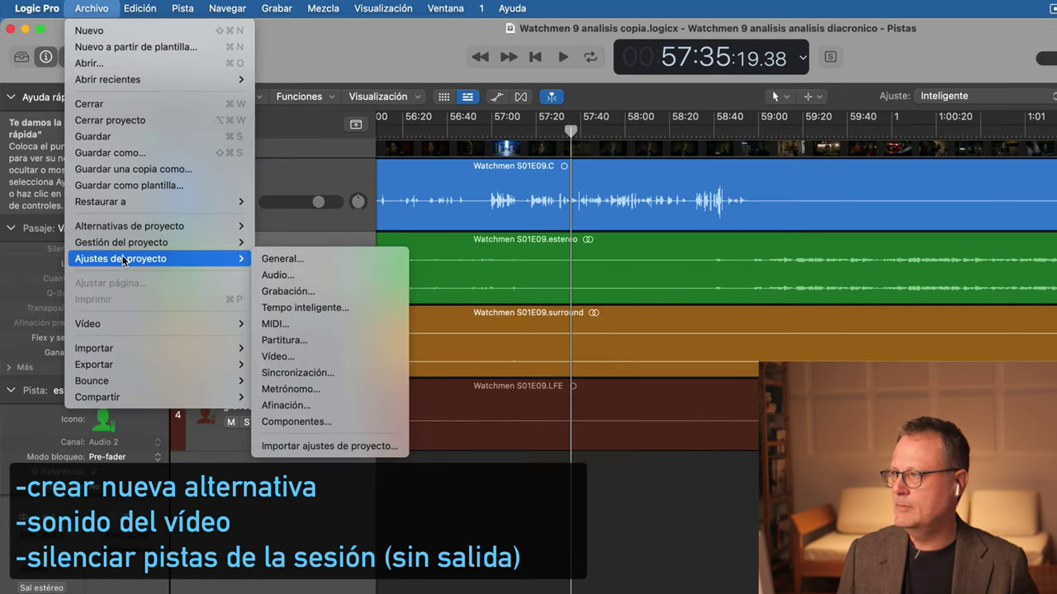
{"action": "left_click", "coordinate": [327, 357]}
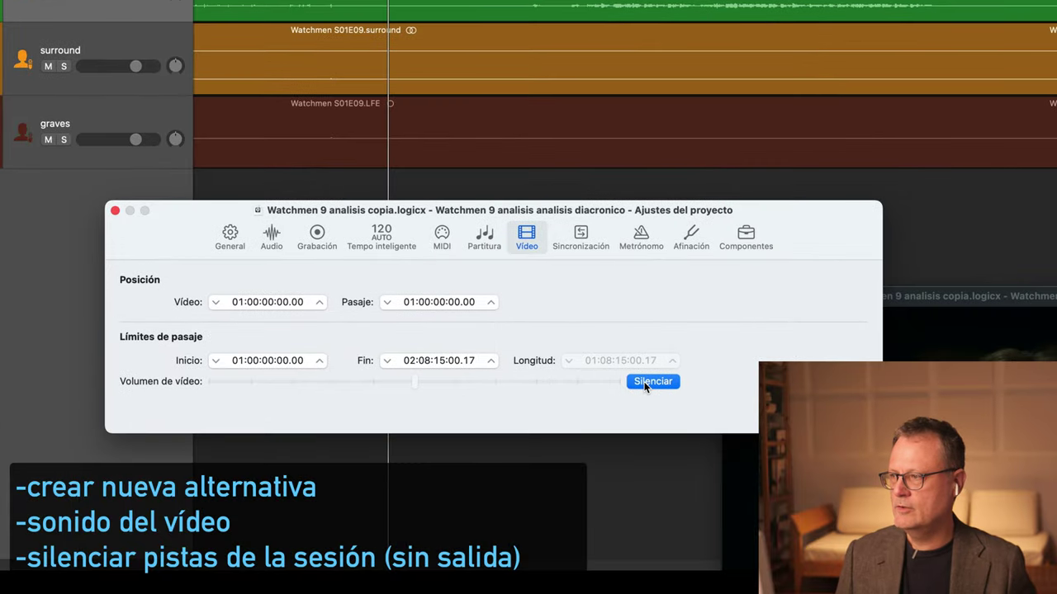
{"action": "left_click", "coordinate": [646, 381]}
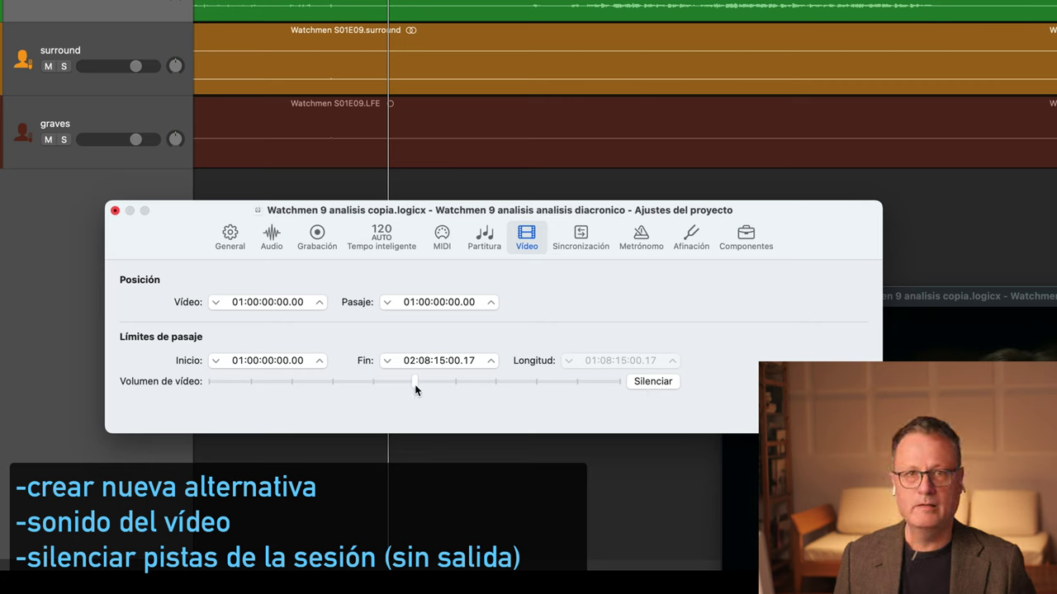
{"action": "left_click", "coordinate": [114, 210]}
Step: Set the output of all four tracks, from central to graves, to no output (Sin salida)
{"action": "left_click", "coordinate": [263, 100]}
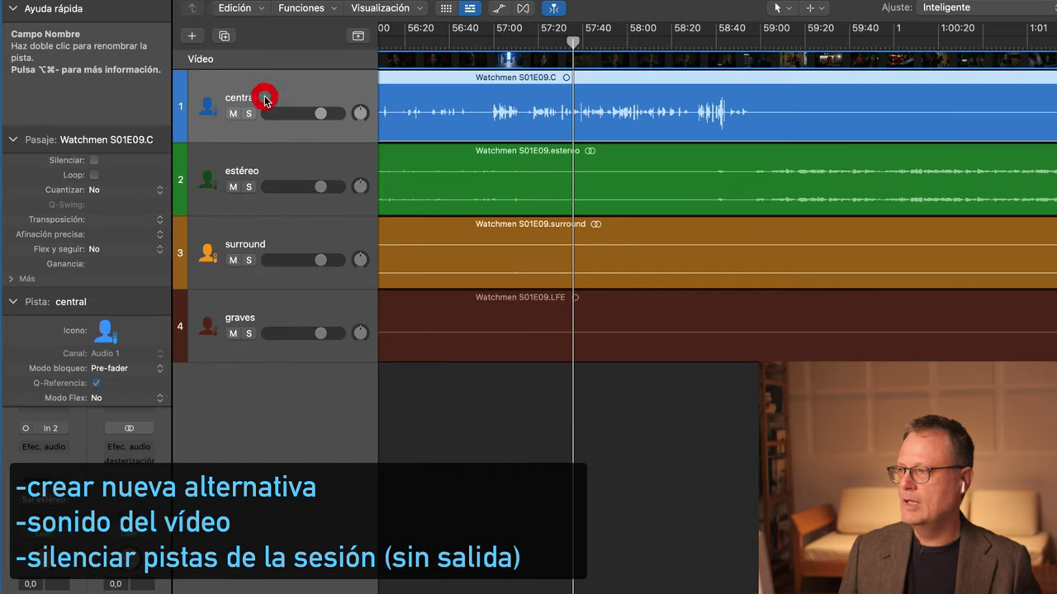
{"action": "left_click", "coordinate": [270, 309], "text": "shift"}
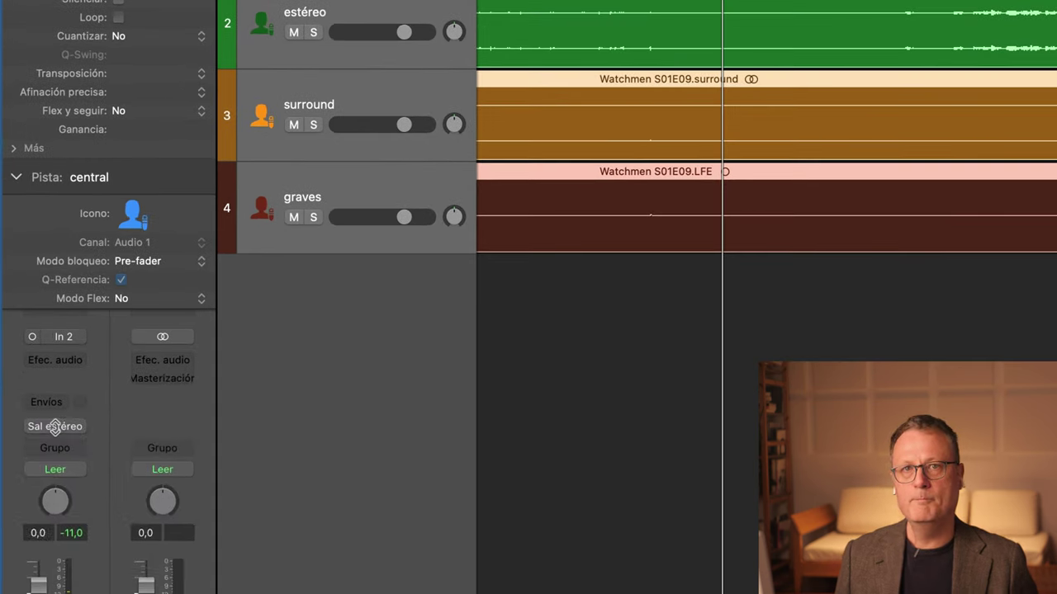
{"action": "left_click", "coordinate": [55, 427]}
{"action": "left_click", "coordinate": [64, 457]}
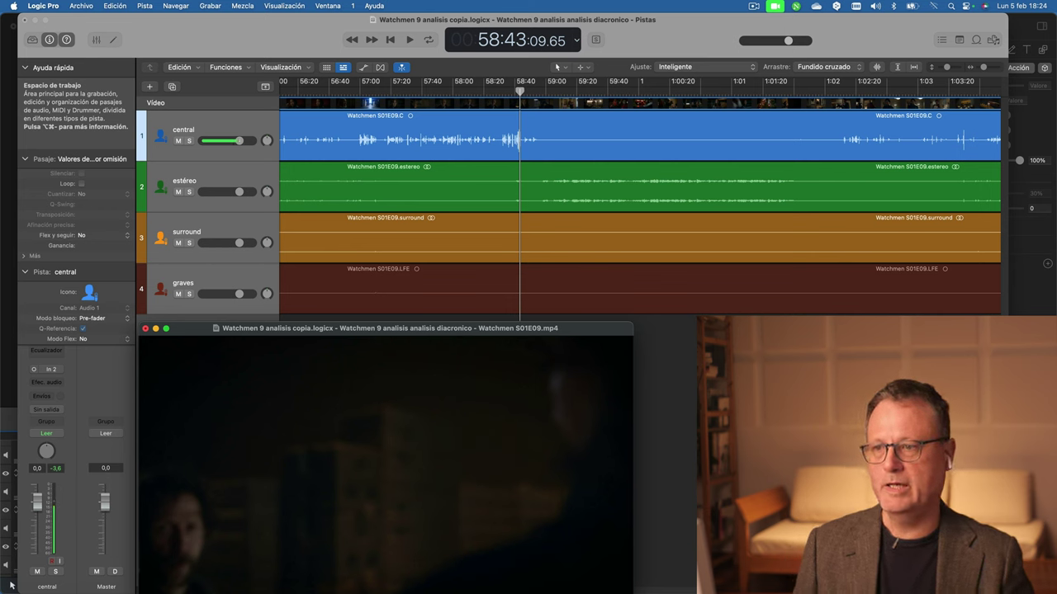
Step: Delete the audio regions on the surround and graves tracks
{"action": "left_click", "coordinate": [760, 276]}
{"action": "left_click", "coordinate": [757, 258], "text": "shift"}
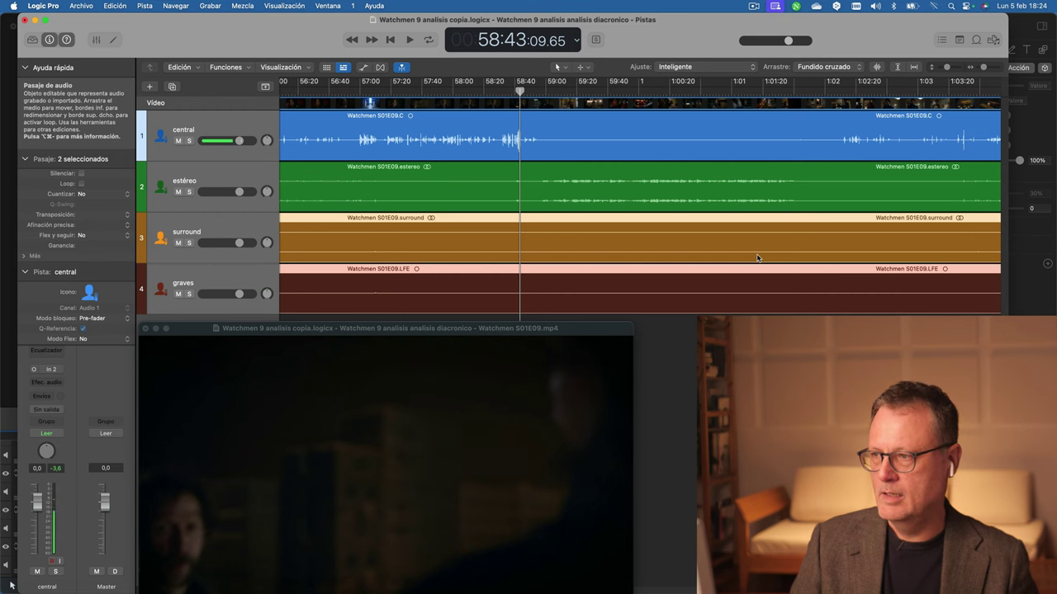
{"action": "key", "text": "Delete"}
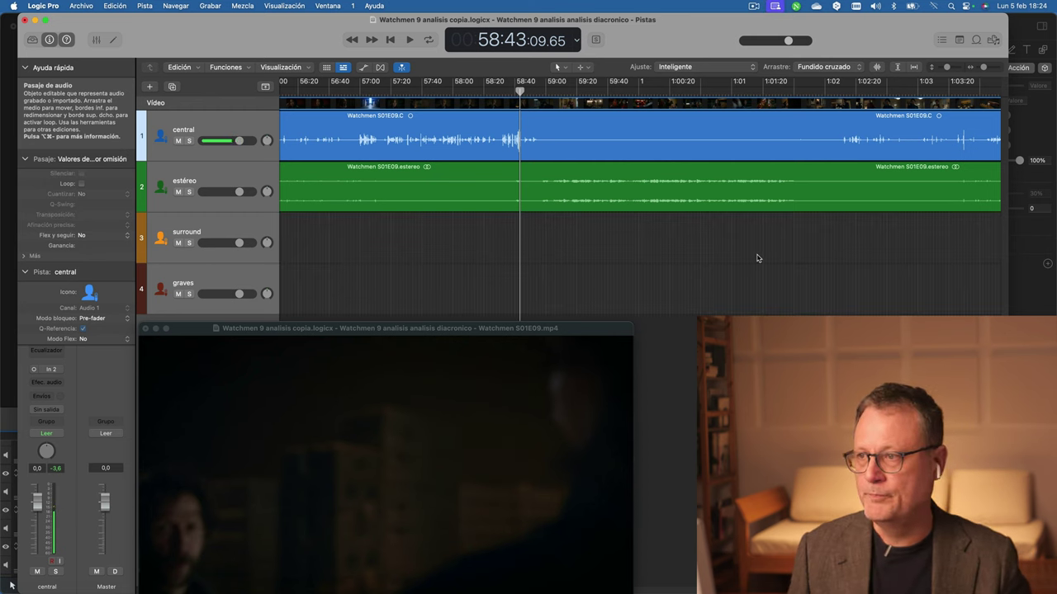
Step: Play the scene, then cut the estéreo region at 58:44 and the central region at about 59:02, removing everything after the cuts
{"action": "key", "text": "space"}
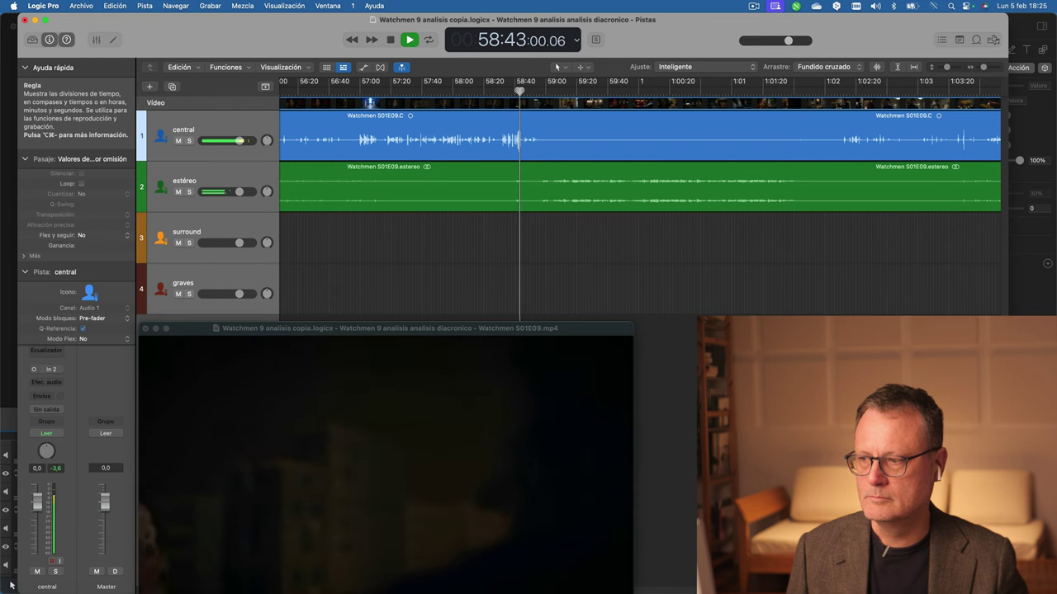
{"action": "key", "text": "space"}
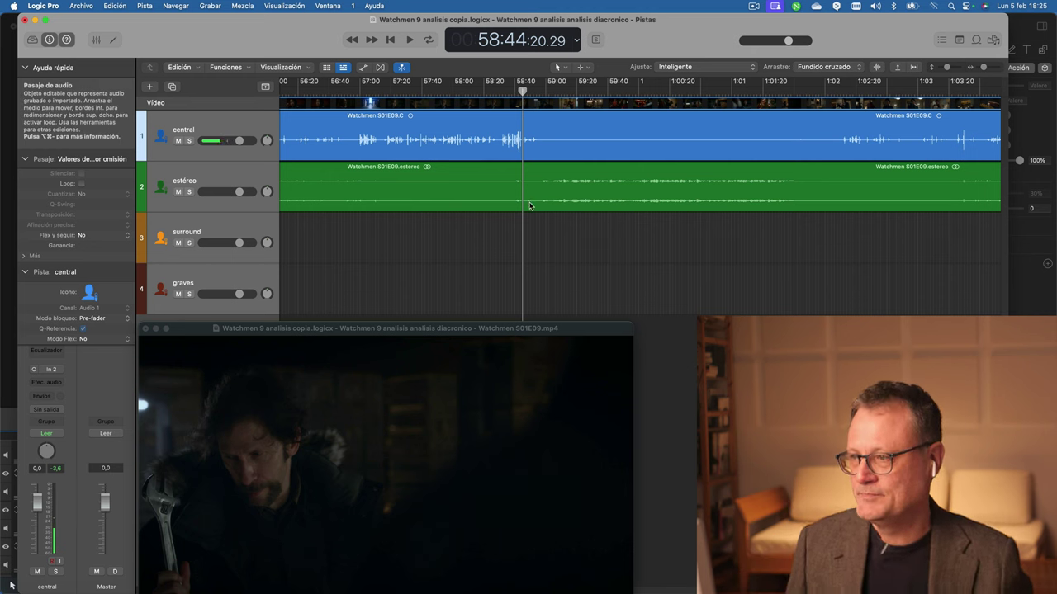
{"action": "left_click", "coordinate": [516, 183]}
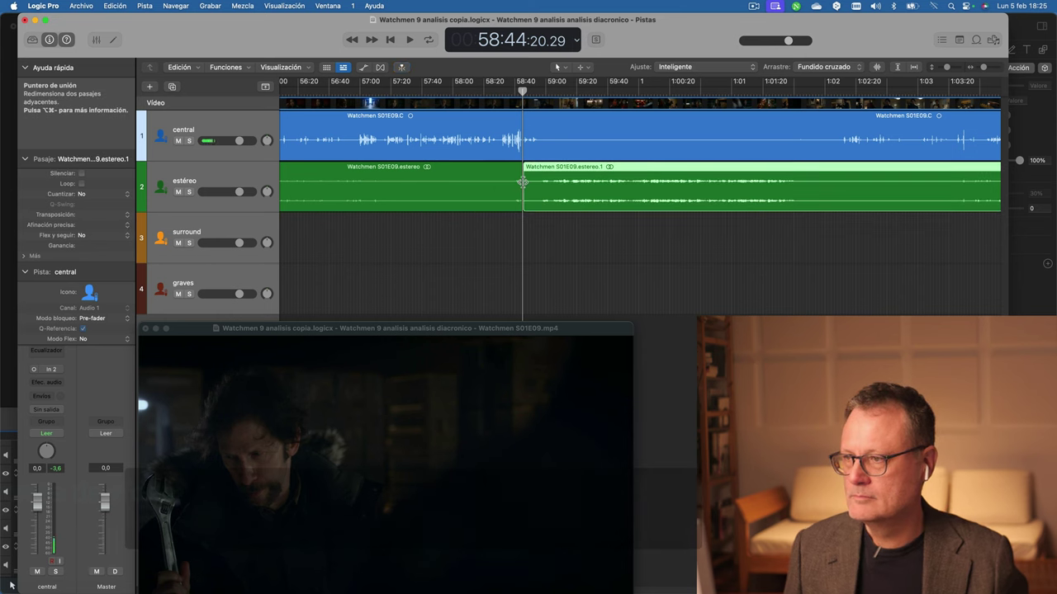
{"action": "key", "text": "alt+]"}
{"action": "left_click", "coordinate": [533, 145]}
{"action": "key", "text": "alt+]"}
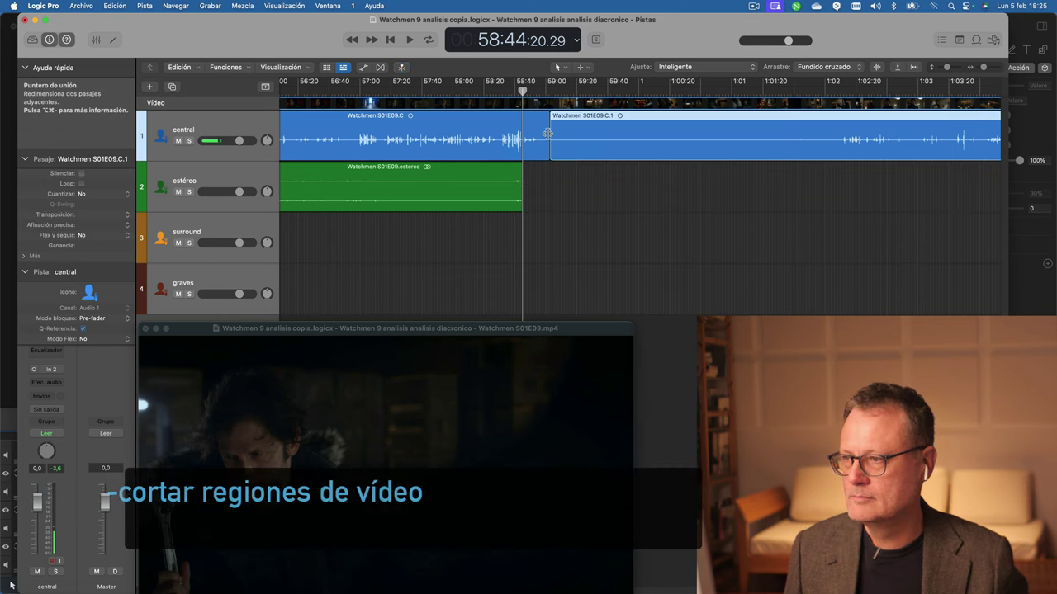
Step: Move the video window clear of the tracks, split the central region at 58:13 and delete the part before the cut
{"action": "left_click_drag", "start_coordinate": [459, 331], "coordinate": [848, 271]}
{"action": "left_click", "coordinate": [473, 86]}
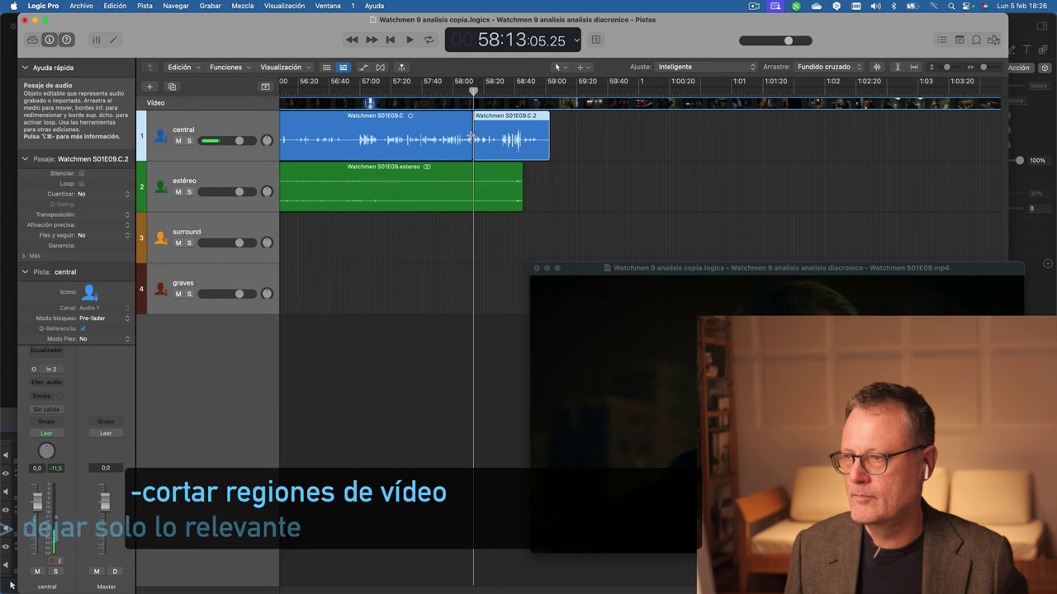
{"action": "key", "text": "super+t"}
{"action": "left_click", "coordinate": [454, 137]}
{"action": "key", "text": "Delete"}
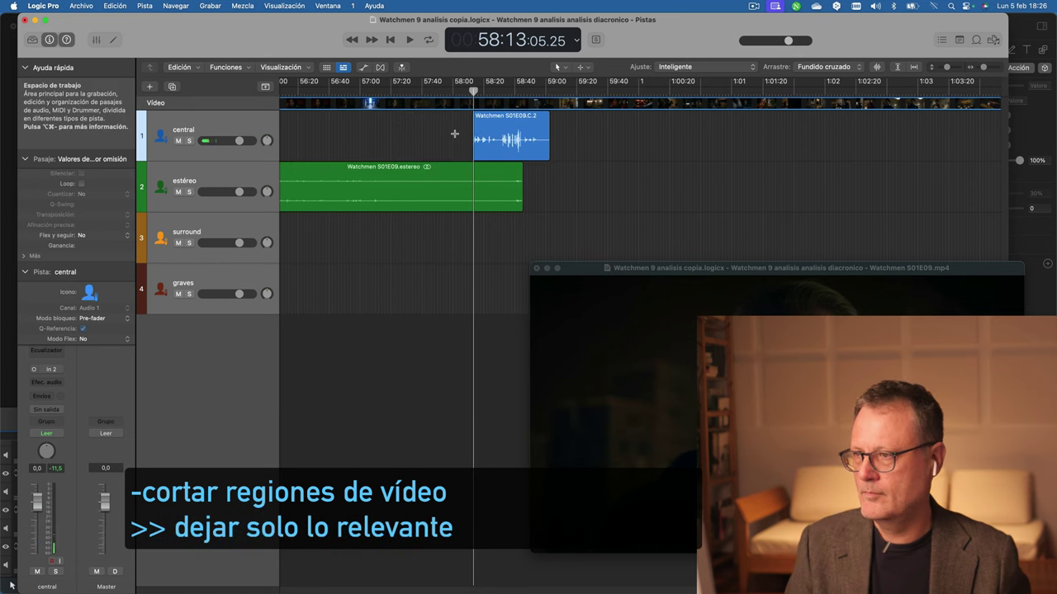
Step: Split the estéreo region at about 58:27 and delete the part before the cut
{"action": "left_click", "coordinate": [506, 198]}
{"action": "key", "text": "space"}
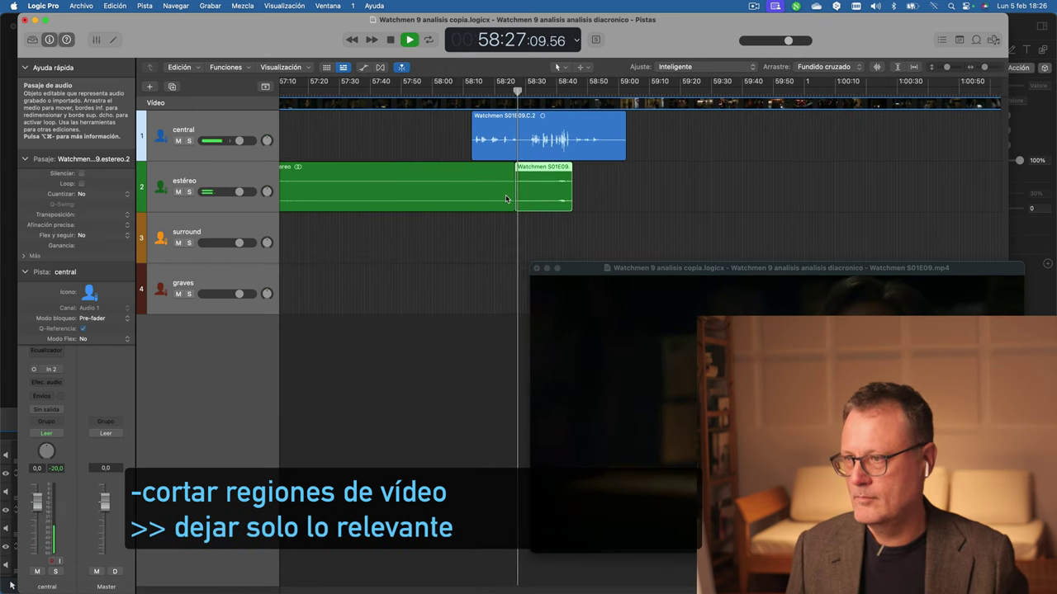
{"action": "key", "text": "space"}
{"action": "left_click", "coordinate": [506, 198]}
{"action": "key", "text": "Delete"}
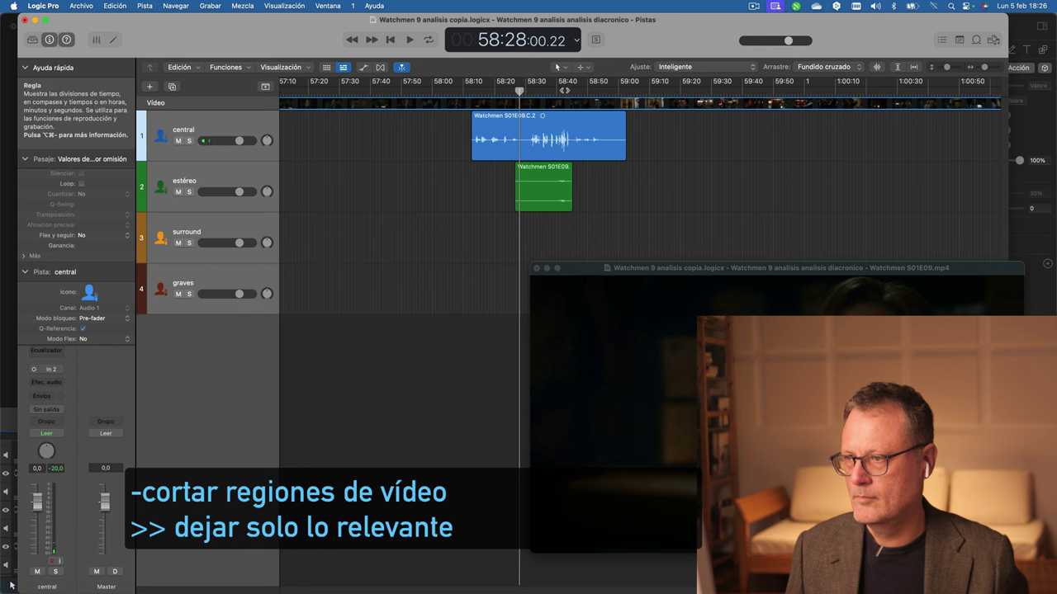
Step: Isolate the short blow sound at about 58:42 on the central track as its own region
{"action": "left_click", "coordinate": [565, 90]}
{"action": "key", "text": "super+Right"}
{"action": "key", "text": "super+Right"}
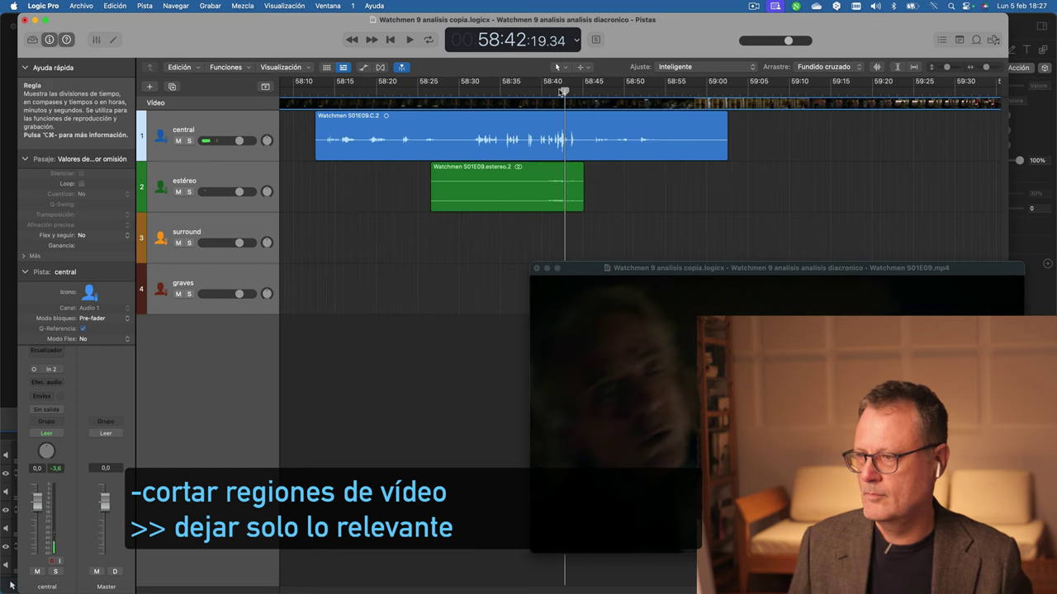
{"action": "left_click_drag", "start_coordinate": [563, 132], "coordinate": [567, 133]}
{"action": "left_click", "coordinate": [565, 132]}
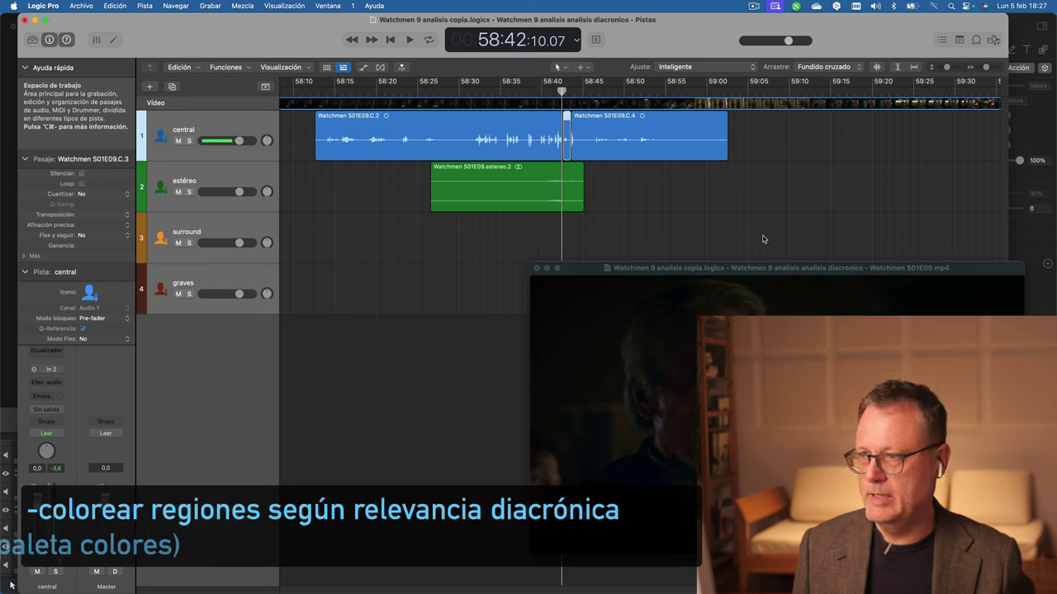
Step: Colour the short isolated region on the central track bright red and the estéreo region dark purple
{"action": "key", "text": "alt+c"}
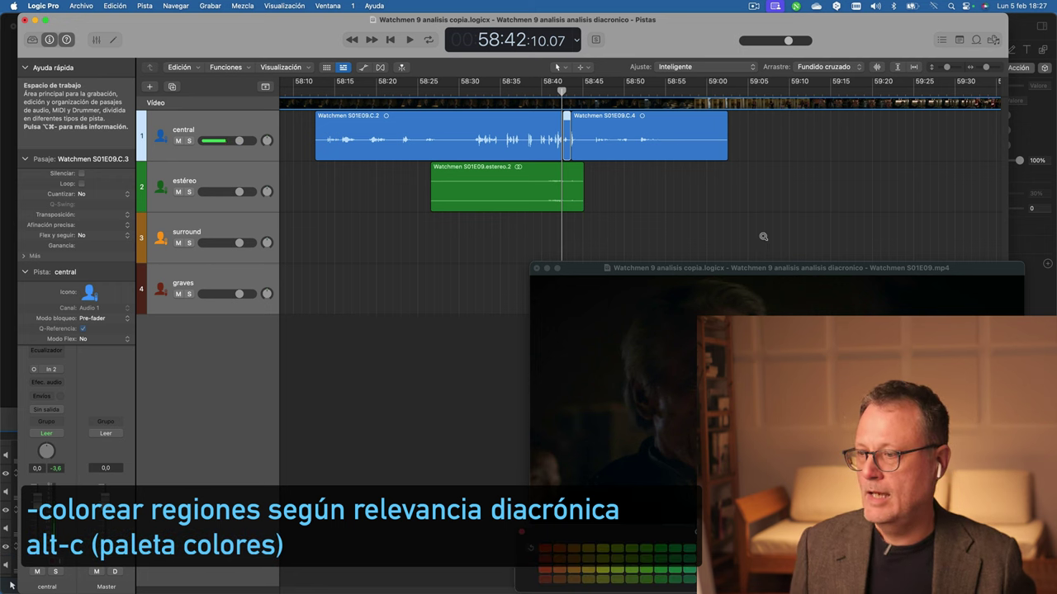
{"action": "left_click_drag", "start_coordinate": [651, 533], "coordinate": [385, 247]}
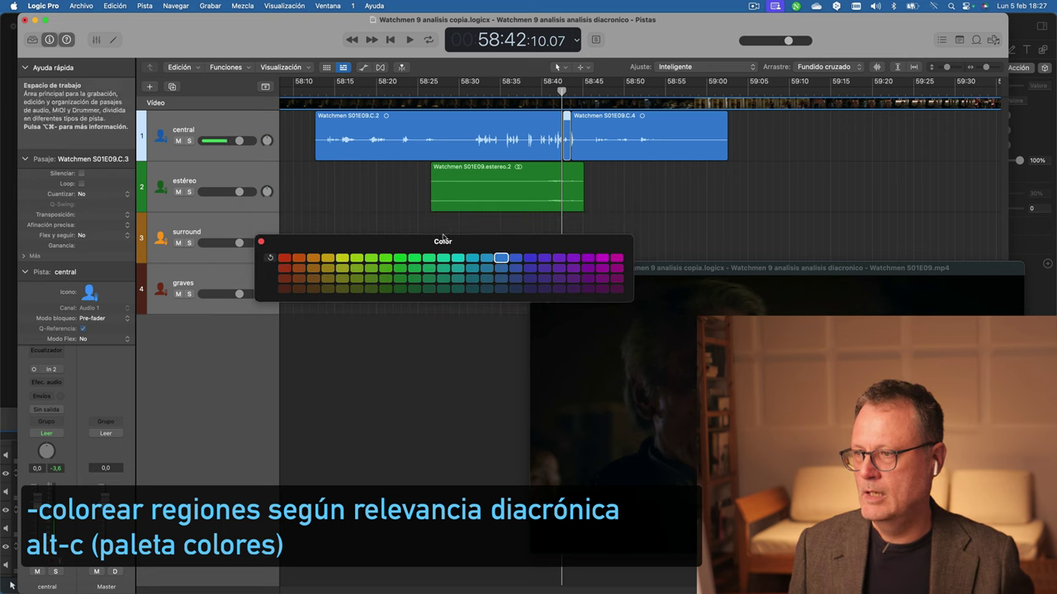
{"action": "left_click", "coordinate": [285, 259]}
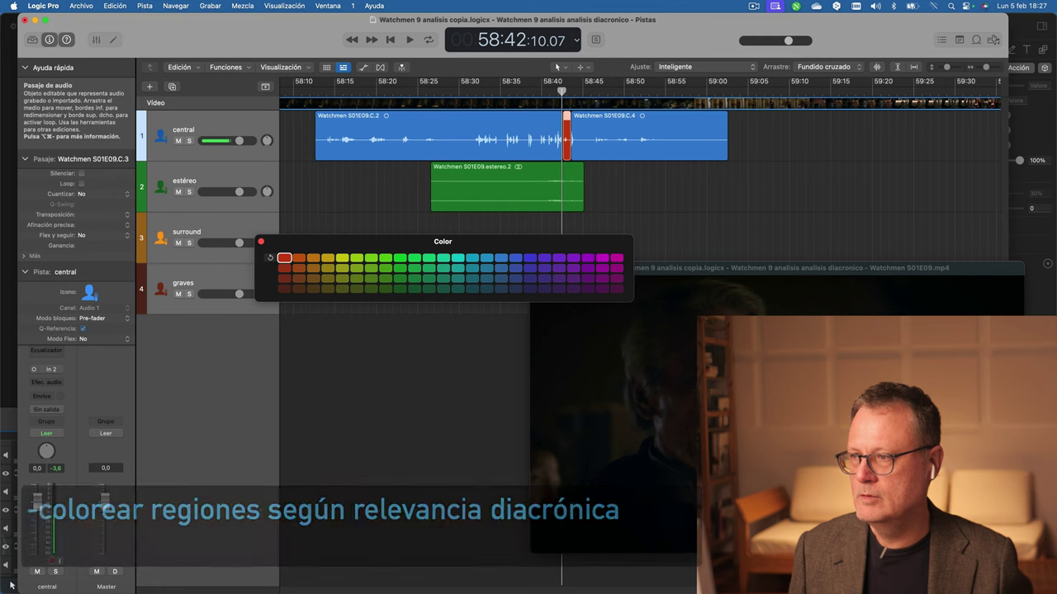
{"action": "left_click", "coordinate": [454, 183]}
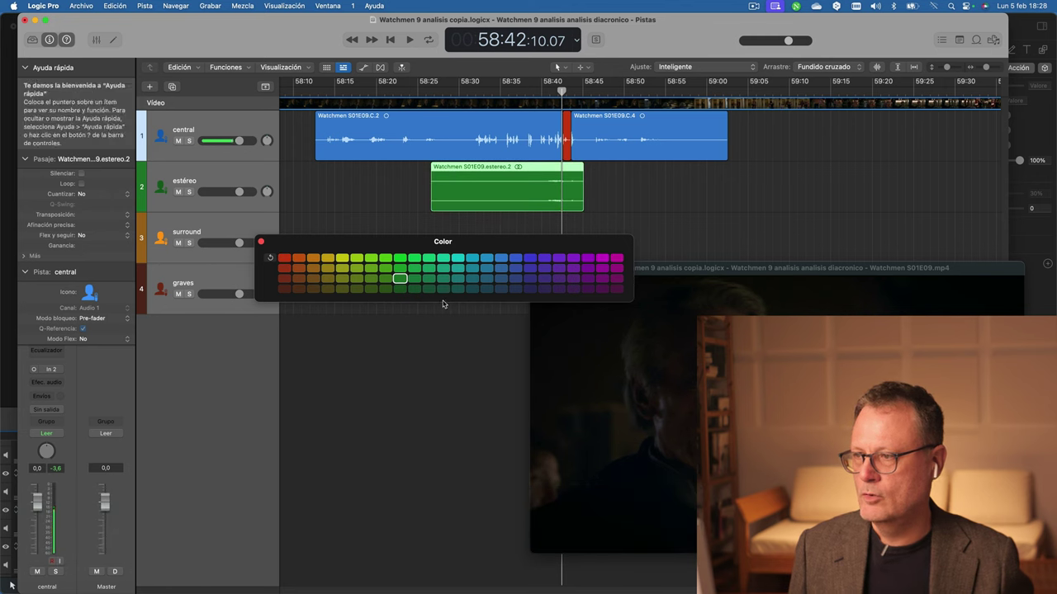
{"action": "left_click", "coordinate": [589, 290]}
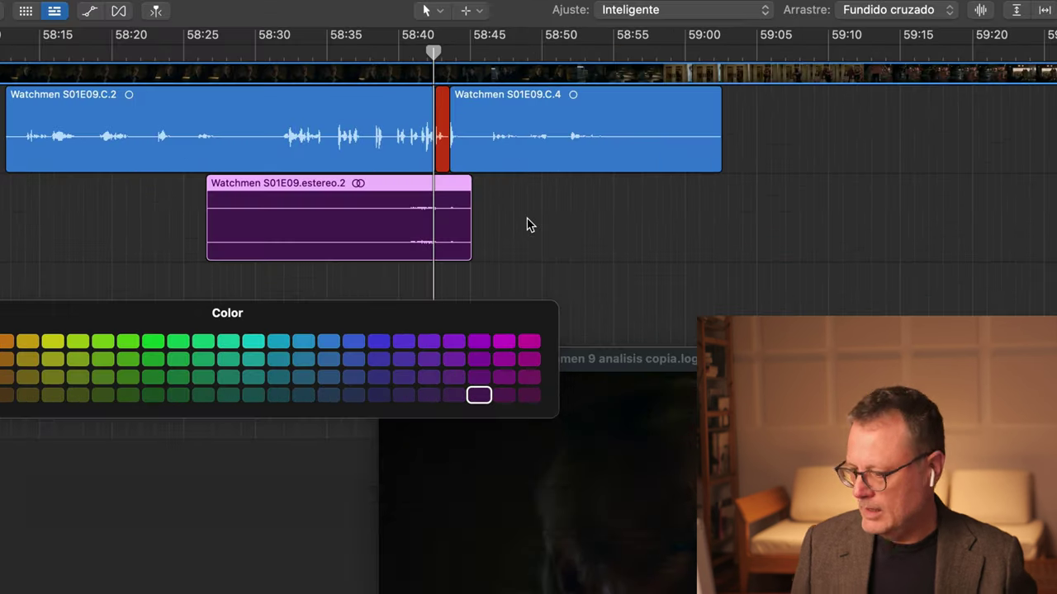
Step: Rename the estéreo region "Requiem Mozart" with the Text tool
{"action": "key", "text": "t"}
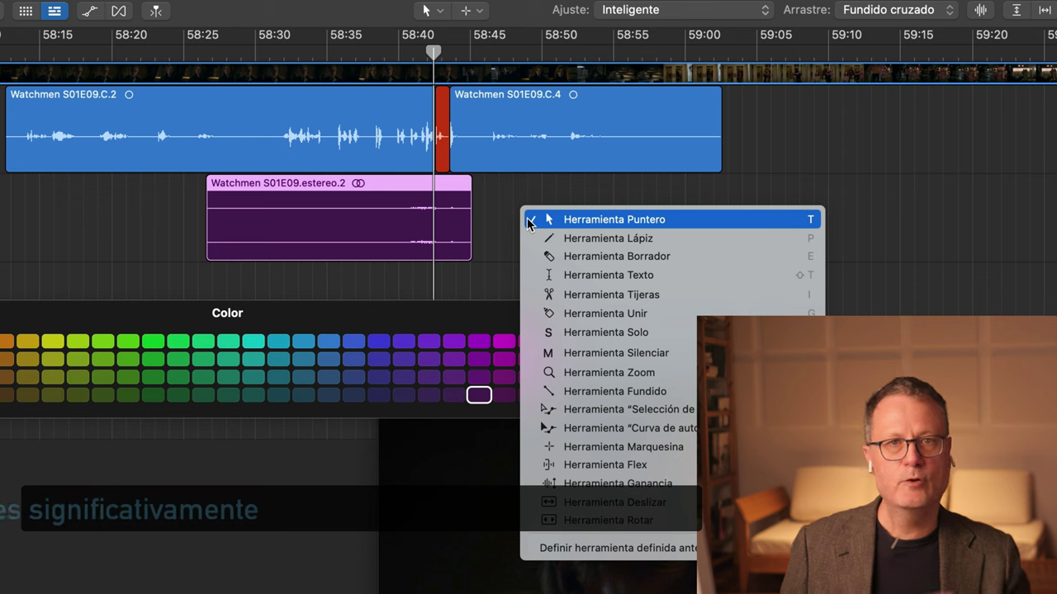
{"action": "left_click", "coordinate": [600, 278]}
{"action": "left_click", "coordinate": [272, 182]}
{"action": "type", "text": "Requiem M"}
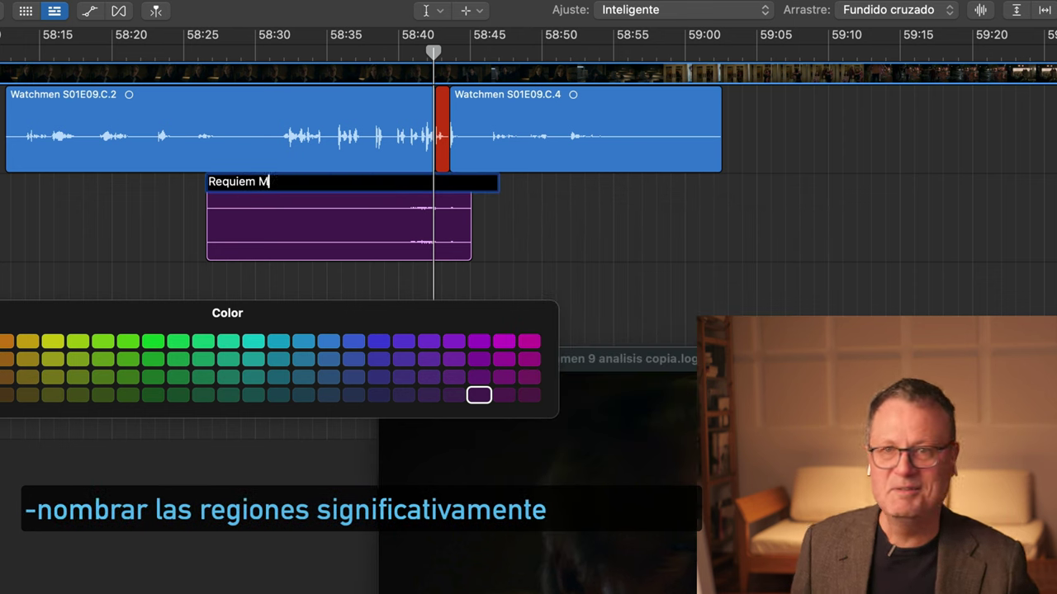
{"action": "type", "text": "ozart"}
Step: Rename the first region on the central track "diálogo" and the short red one "Golpe"
{"action": "left_click", "coordinate": [84, 92]}
{"action": "type", "text": "diálogo"}
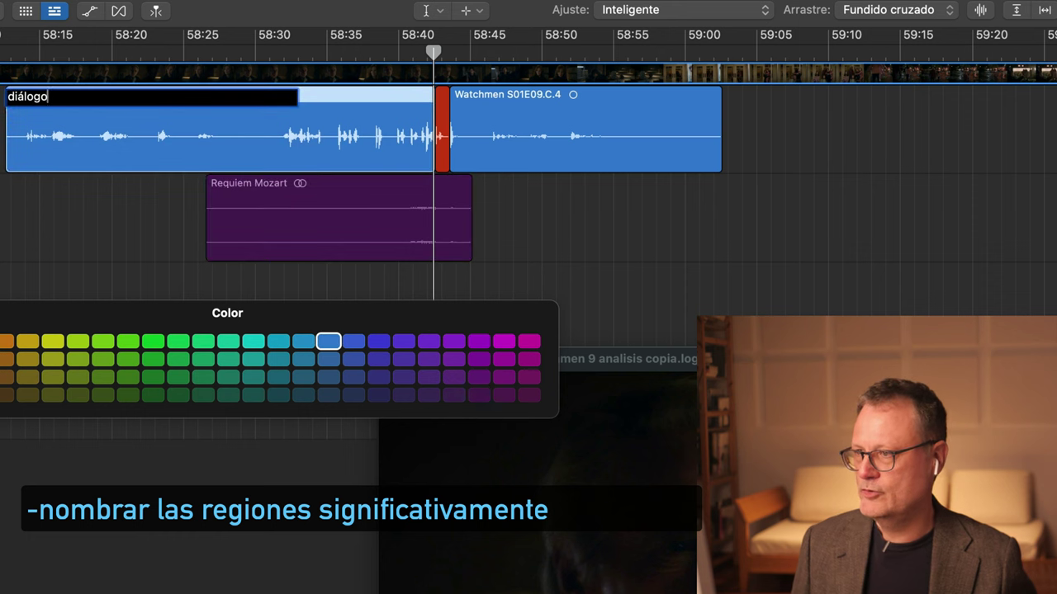
{"action": "key", "text": "Tab"}
{"action": "type", "text": "Golpe"}
{"action": "key", "text": "Return"}
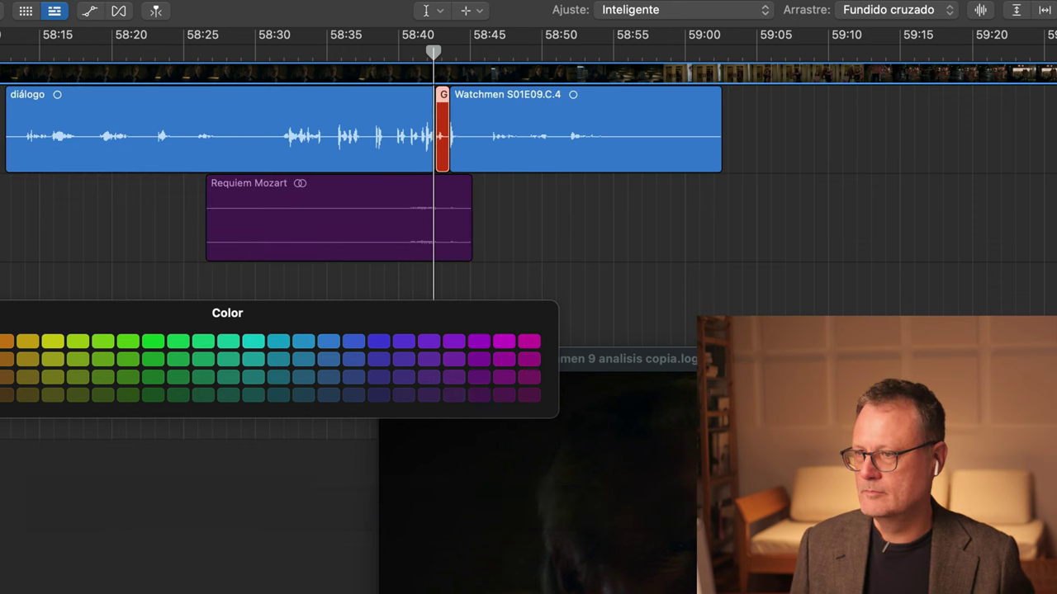
Step: Increase the waveform zoom so the audio is easier to read, and reduce the height of all tracks
{"action": "left_click_drag", "start_coordinate": [980, 9], "coordinate": [980, 0]}
{"action": "left_click_drag", "start_coordinate": [962, 87], "coordinate": [959, 32]}
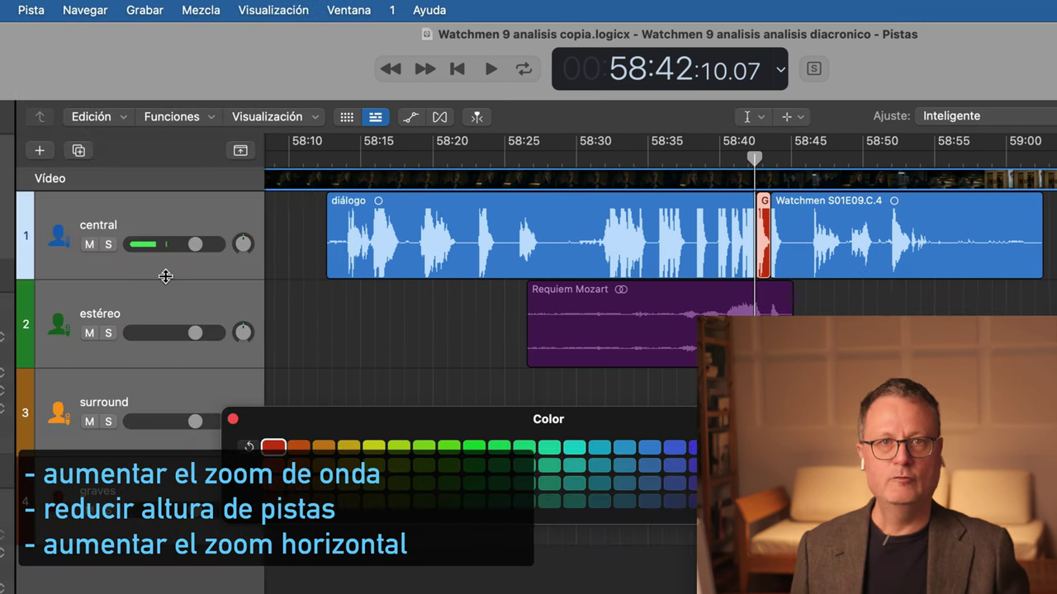
{"action": "left_click_drag", "start_coordinate": [165, 273], "coordinate": [170, 244]}
{"action": "left_click_drag", "start_coordinate": [142, 299], "coordinate": [144, 291]}
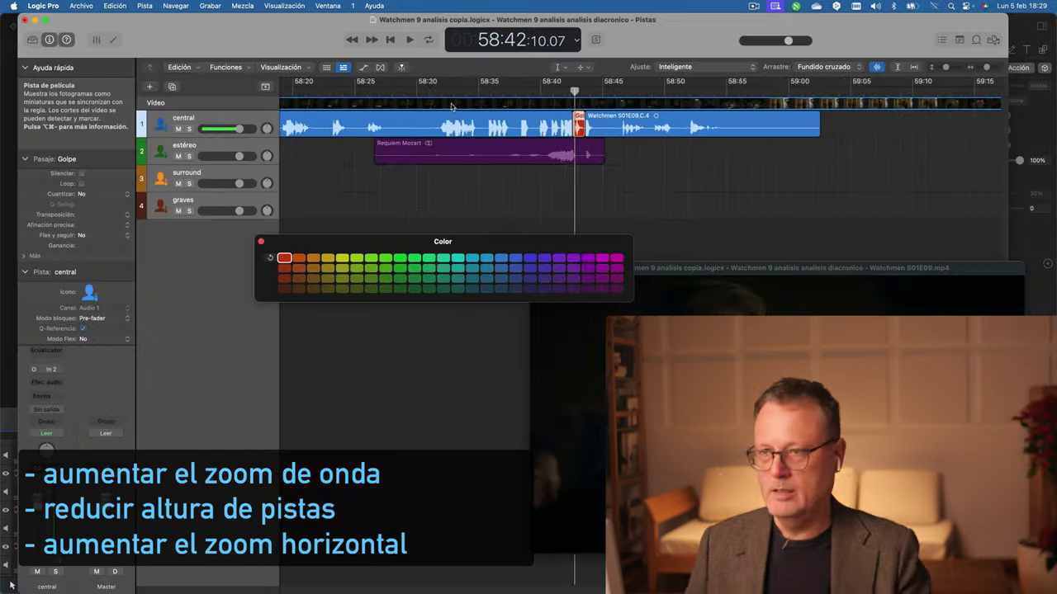
Step: Zoom the timeline in horizontally and enlarge the video window to fill the empty space below the tracks
{"action": "key", "text": "super+Right"}
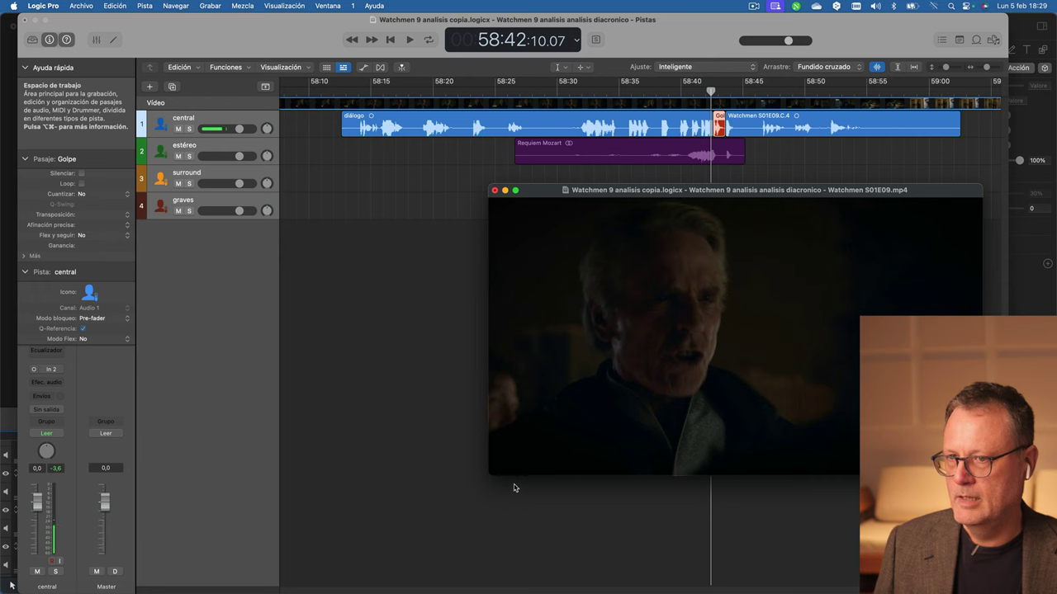
{"action": "left_click_drag", "start_coordinate": [486, 474], "coordinate": [105, 592]}
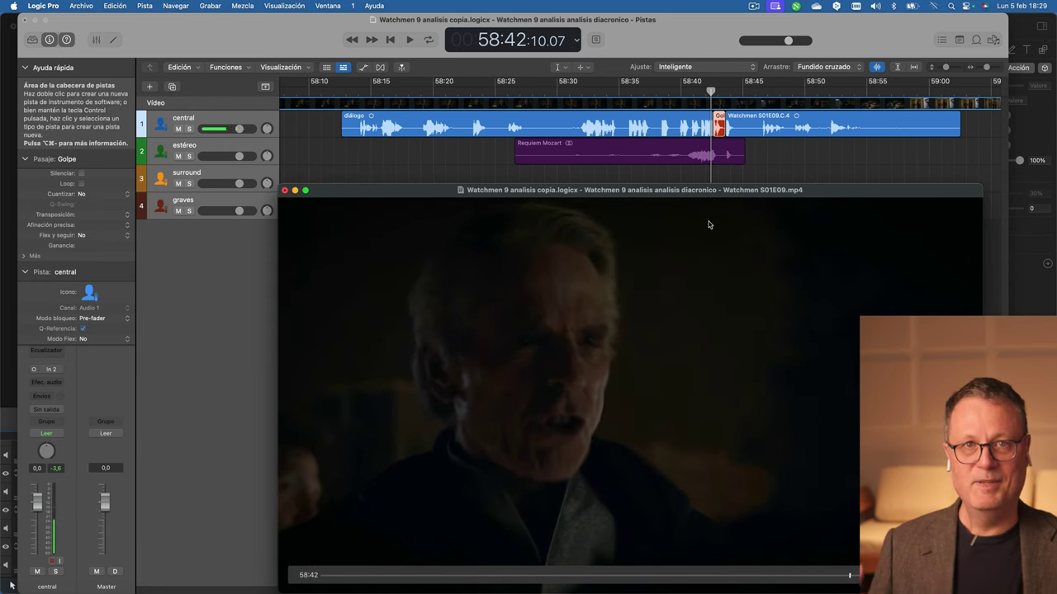
{"action": "left_click_drag", "start_coordinate": [743, 201], "coordinate": [733, 200]}
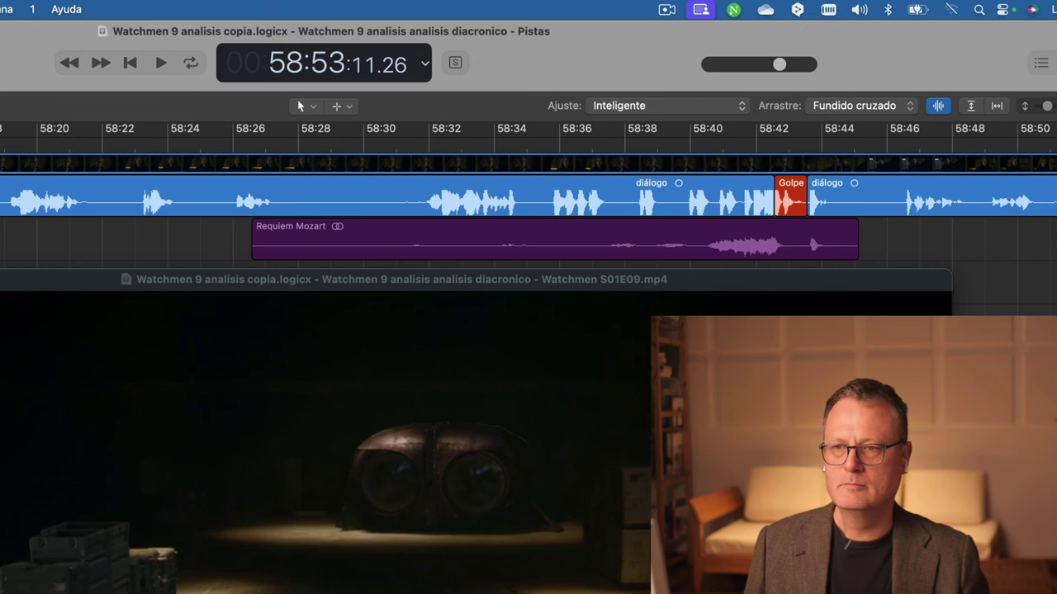
Step: Review the ScreenFlow recording options for stopping or pausing the screen capture
{"action": "left_click", "coordinate": [665, 10]}
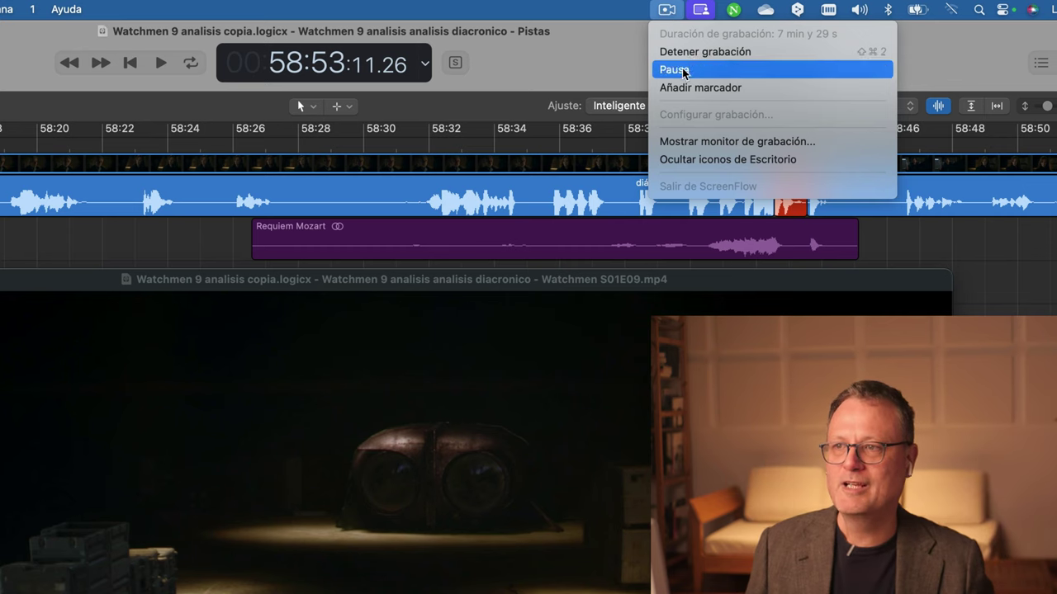
{"action": "left_click", "coordinate": [563, 80]}
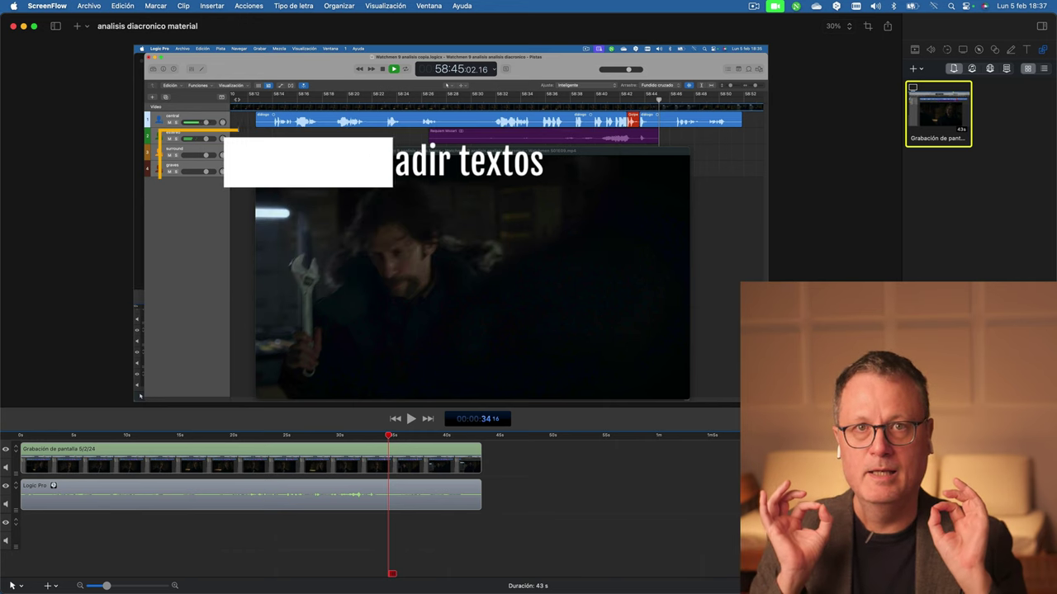
Step: In ScreenFlow, detach the audio from the screen recording clip and delete the detached audio, keeping the Logic Pro audio
{"action": "left_click", "coordinate": [142, 466]}
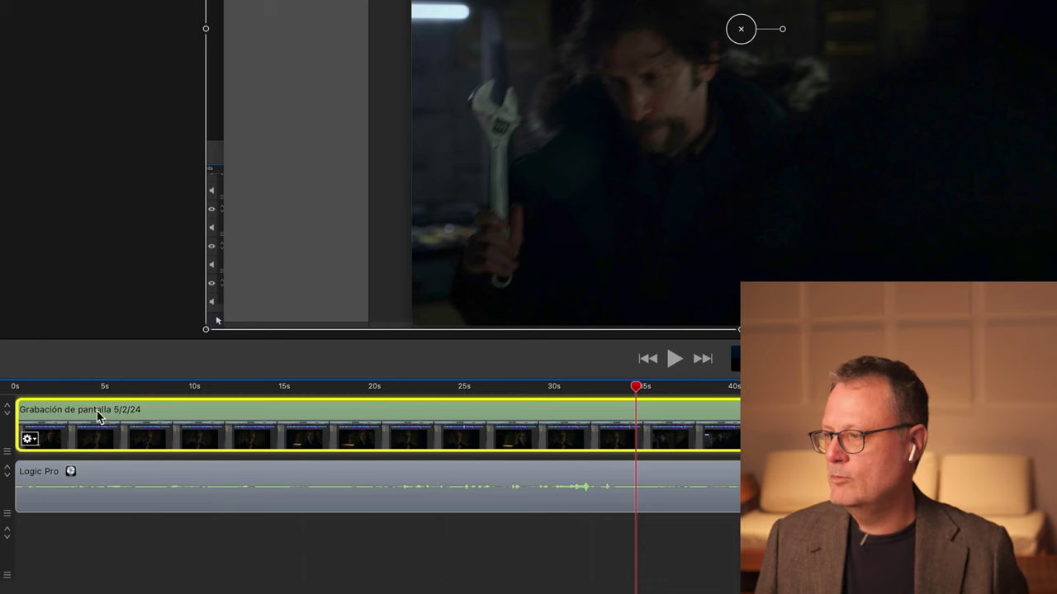
{"action": "right_click", "coordinate": [157, 418]}
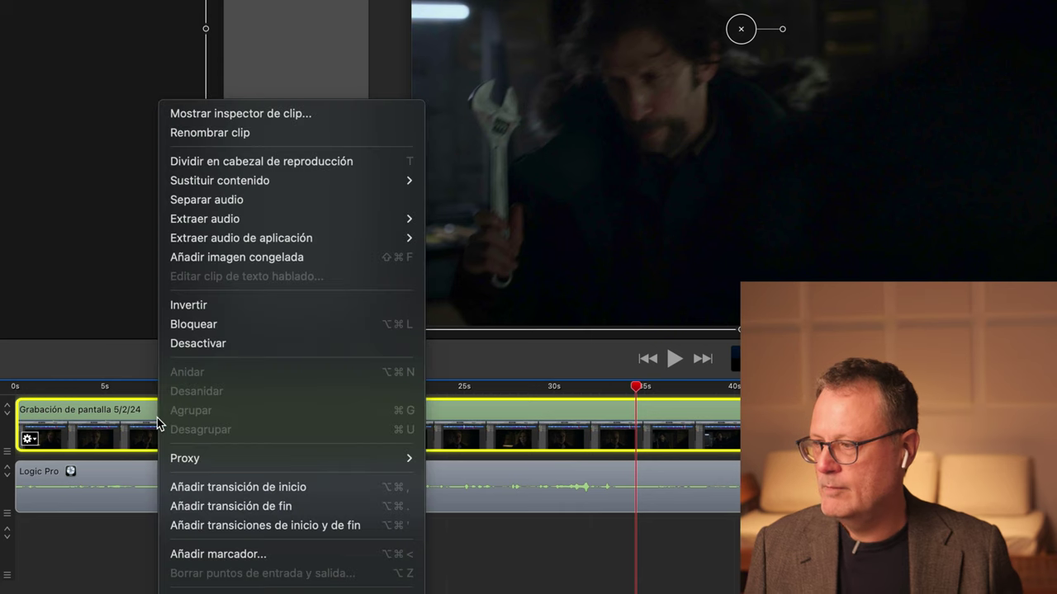
{"action": "left_click", "coordinate": [198, 202]}
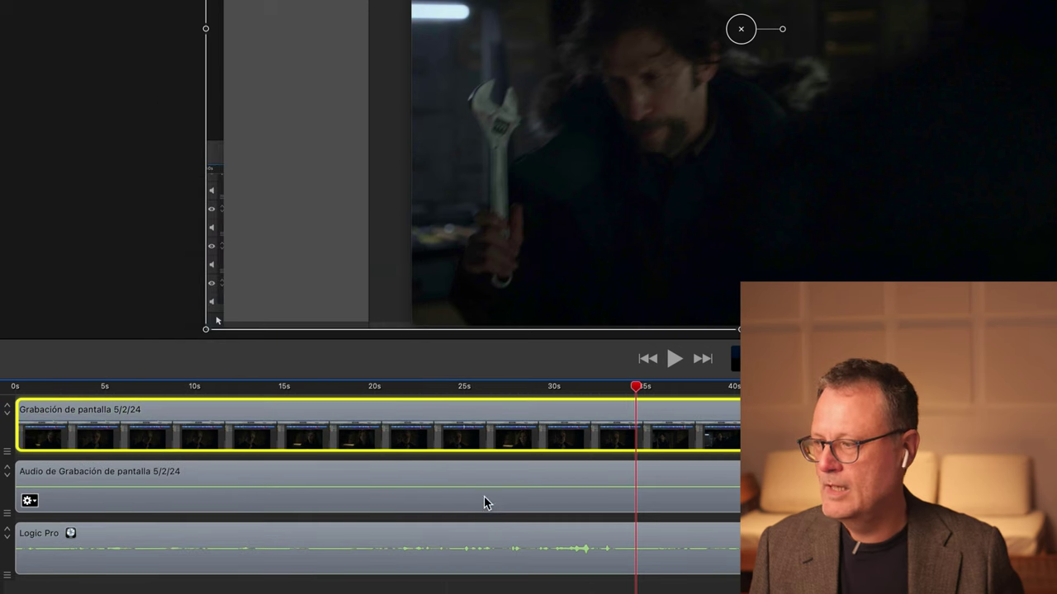
{"action": "left_click", "coordinate": [457, 490]}
{"action": "key", "text": "BackSpace"}
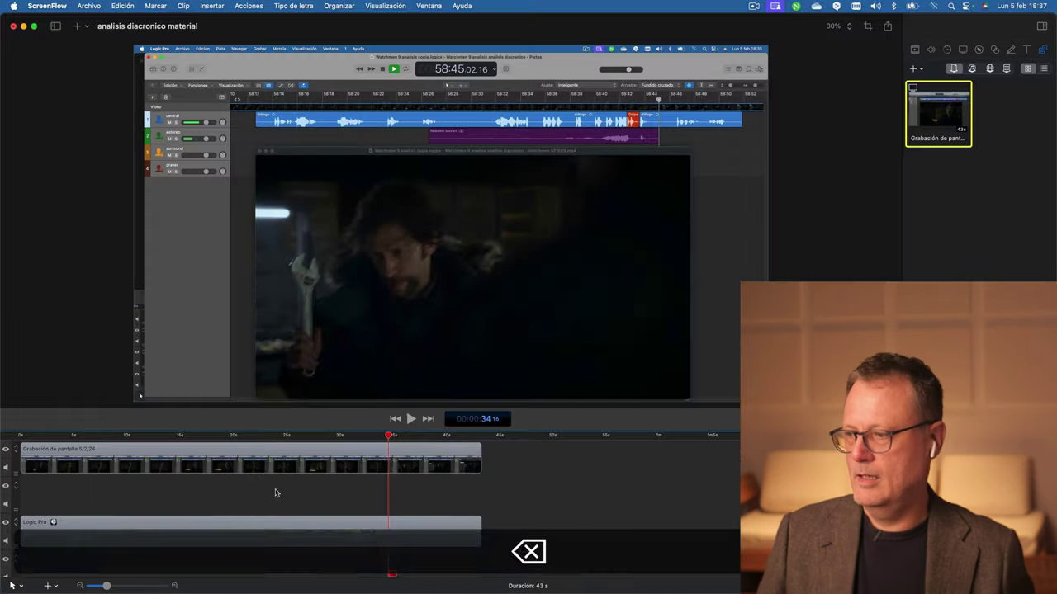
Step: Duplicate the screen recording clip and place the copy on a track above the original, starting at 0 s
{"action": "left_click", "coordinate": [246, 462]}
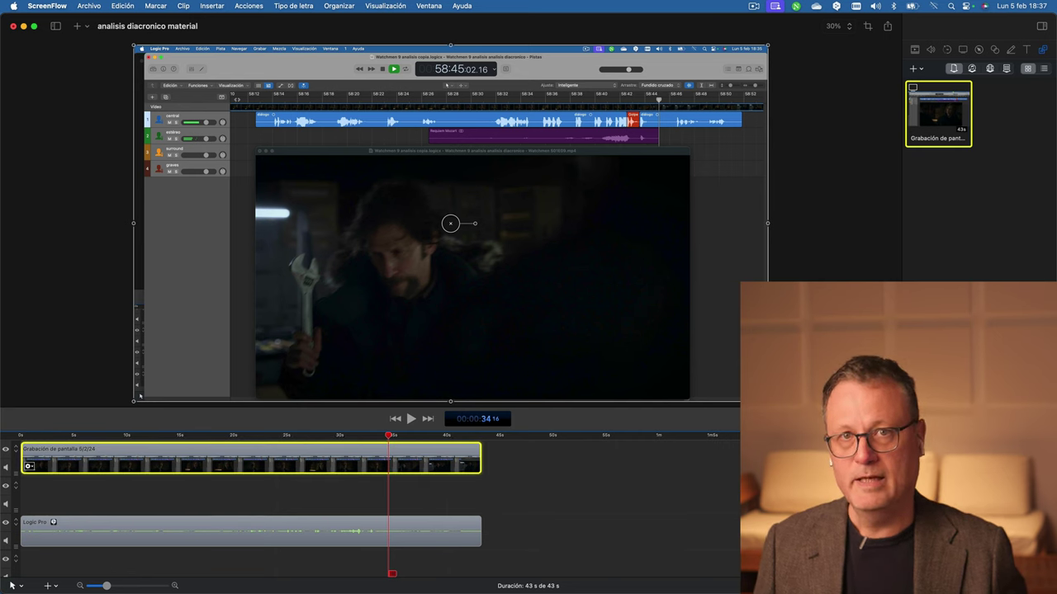
{"action": "key", "text": "super"}
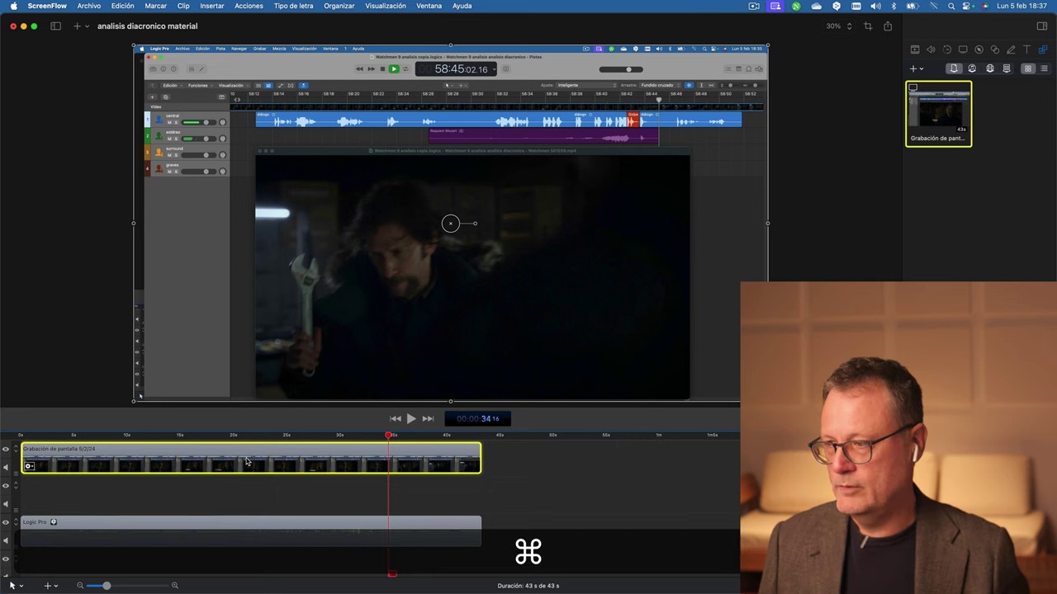
{"action": "key", "text": "super+c"}
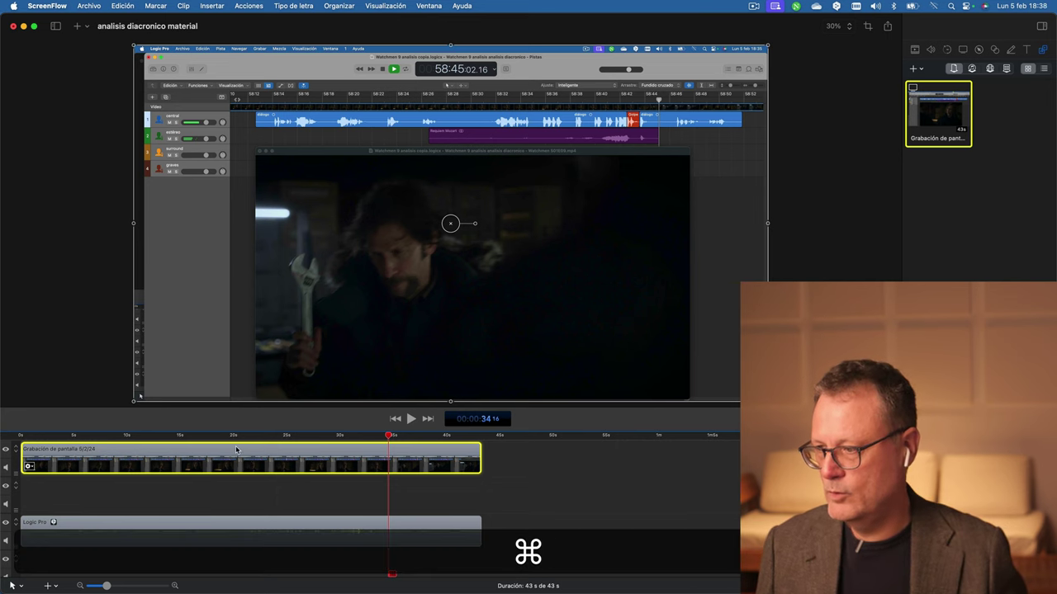
{"action": "key", "text": "super+v"}
{"action": "left_click_drag", "start_coordinate": [636, 451], "coordinate": [248, 453]}
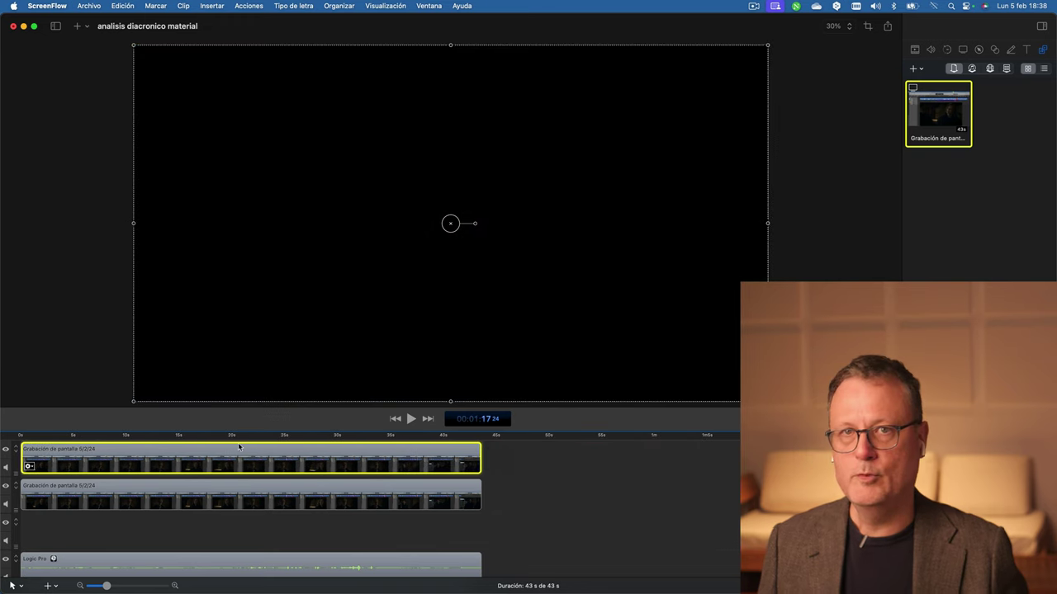
Step: Move the playhead to about 3 s and hide the track with the lower screen recording
{"action": "left_click", "coordinate": [58, 436]}
{"action": "left_click", "coordinate": [688, 467]}
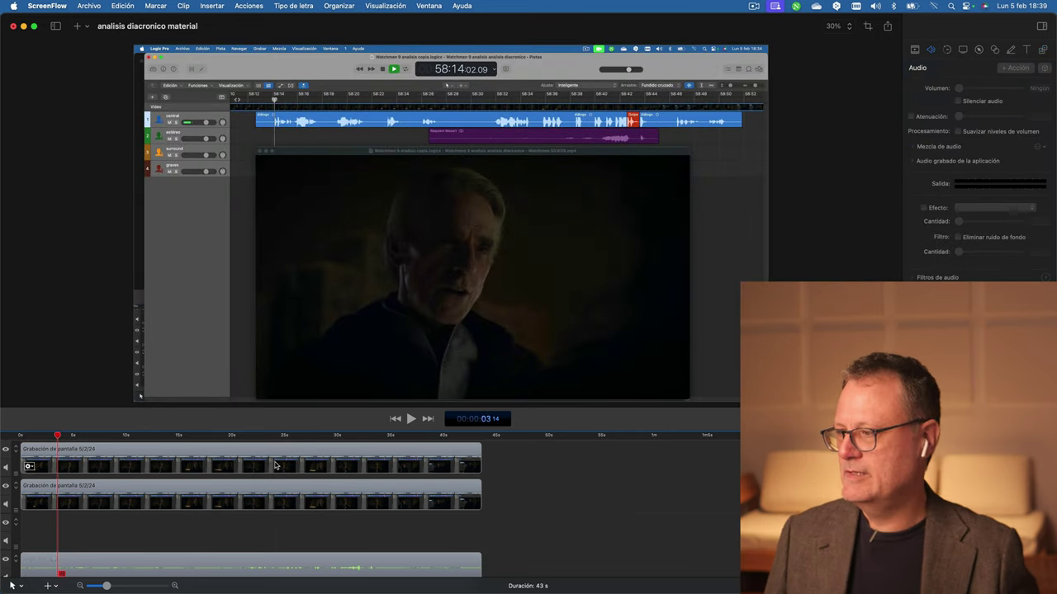
{"action": "left_click", "coordinate": [77, 495]}
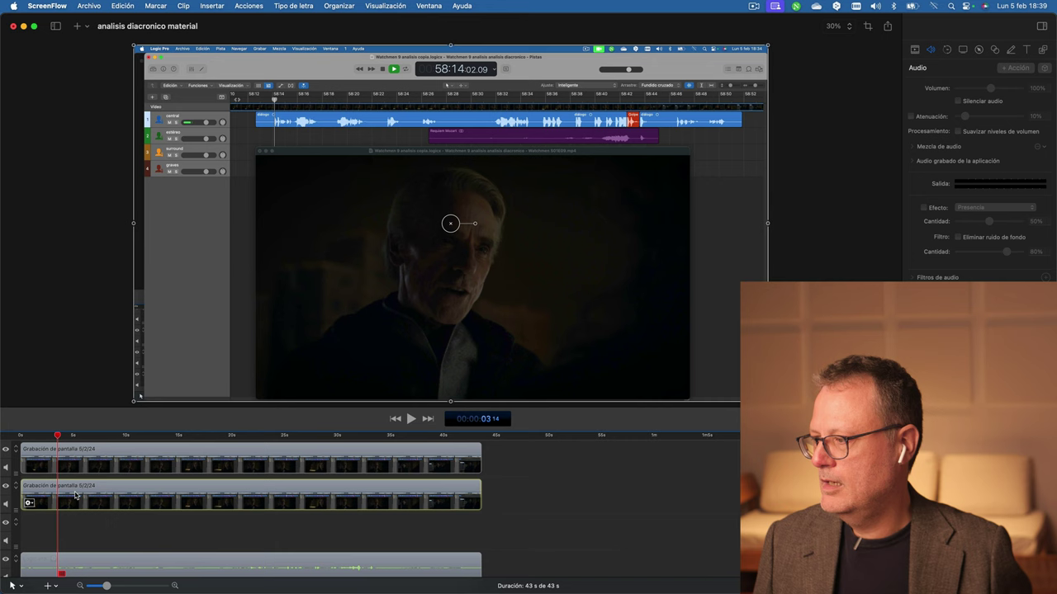
{"action": "left_click", "coordinate": [5, 486]}
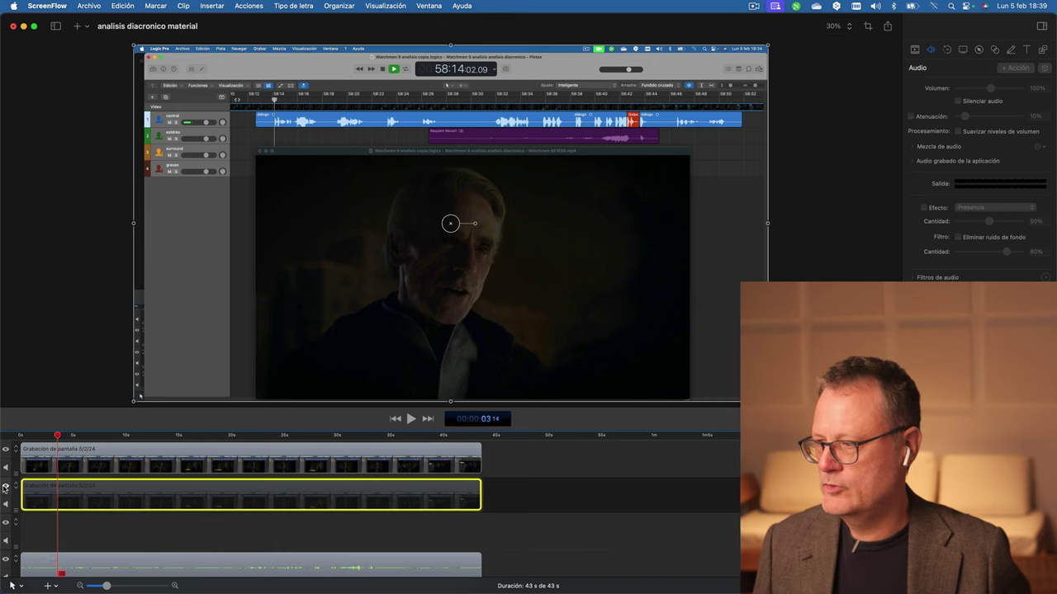
Step: Crop the upper screen recording on all four sides so only the central and estéreo waveform regions remain
{"action": "left_click", "coordinate": [646, 367]}
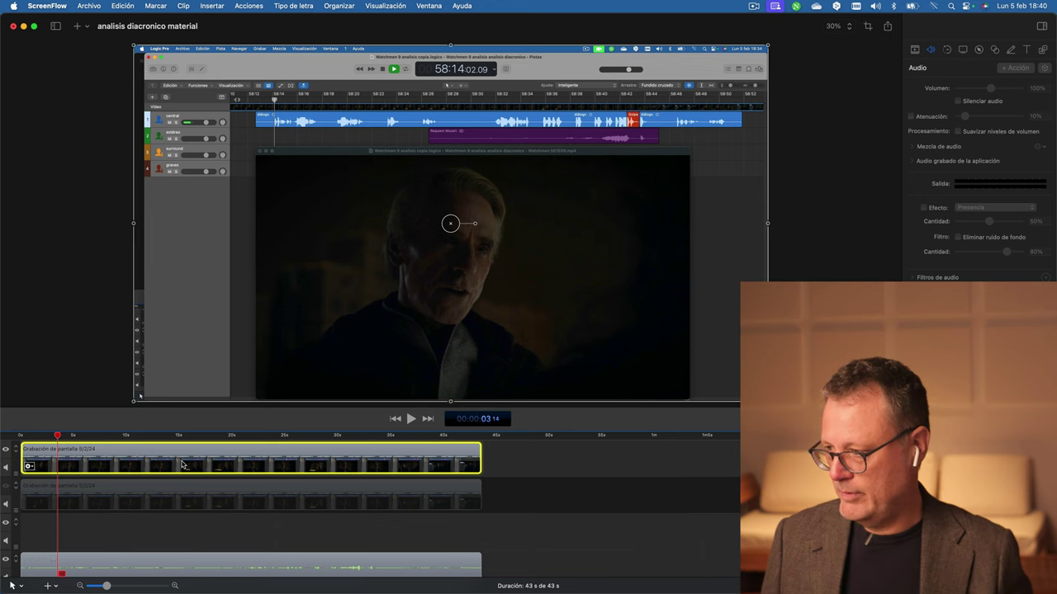
{"action": "key", "text": "alt"}
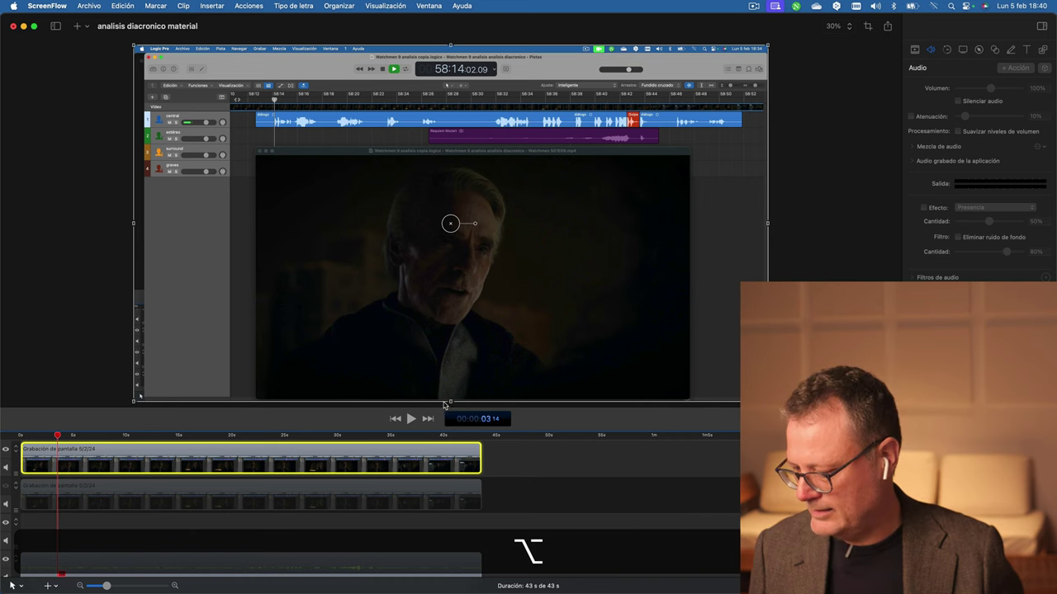
{"action": "left_click_drag", "start_coordinate": [451, 403], "coordinate": [529, 147]}
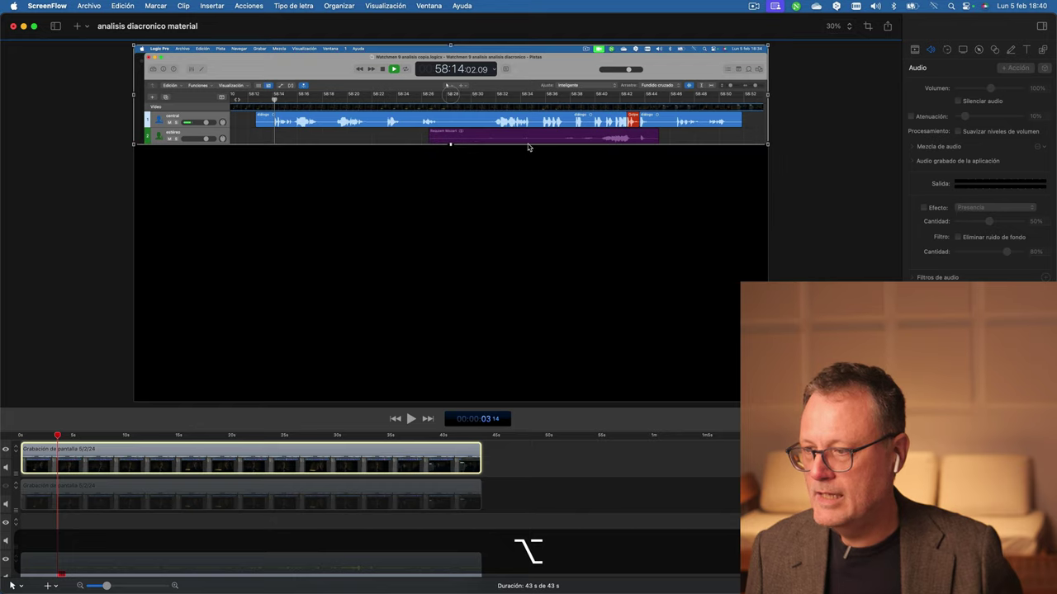
{"action": "left_click_drag", "start_coordinate": [451, 46], "coordinate": [464, 112]}
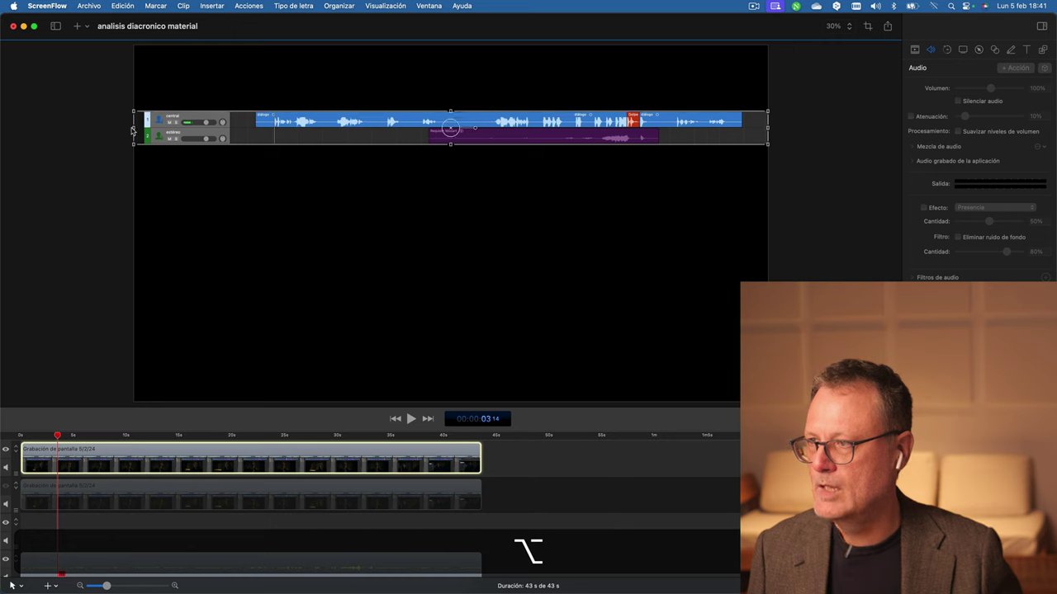
{"action": "left_click_drag", "start_coordinate": [134, 131], "coordinate": [256, 134]}
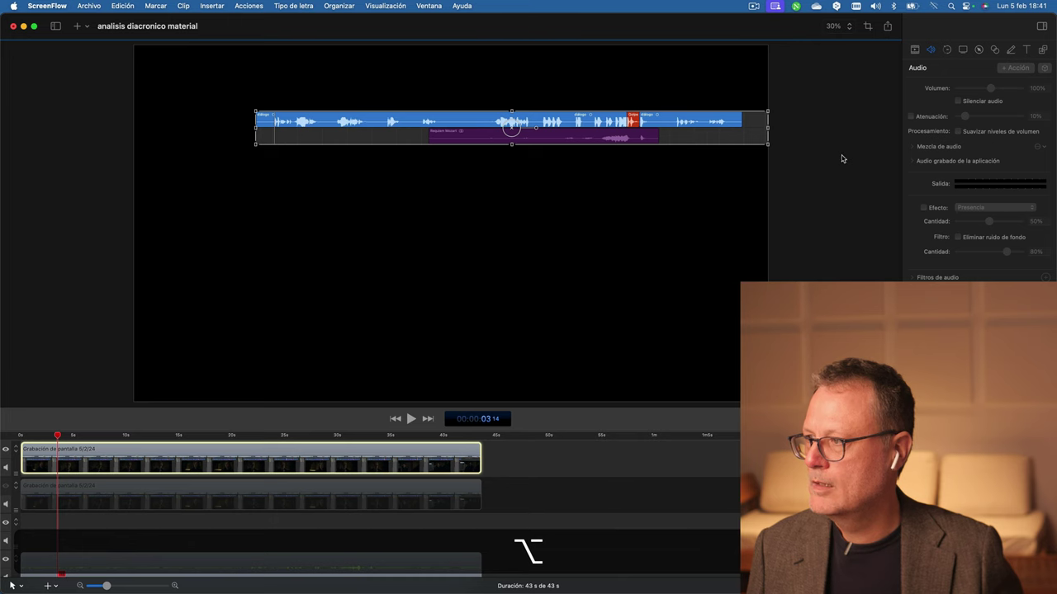
{"action": "left_click_drag", "start_coordinate": [768, 130], "coordinate": [732, 130]}
Step: Crop the sides of the lower screen recording to the edges of the film image
{"action": "left_click", "coordinate": [100, 512]}
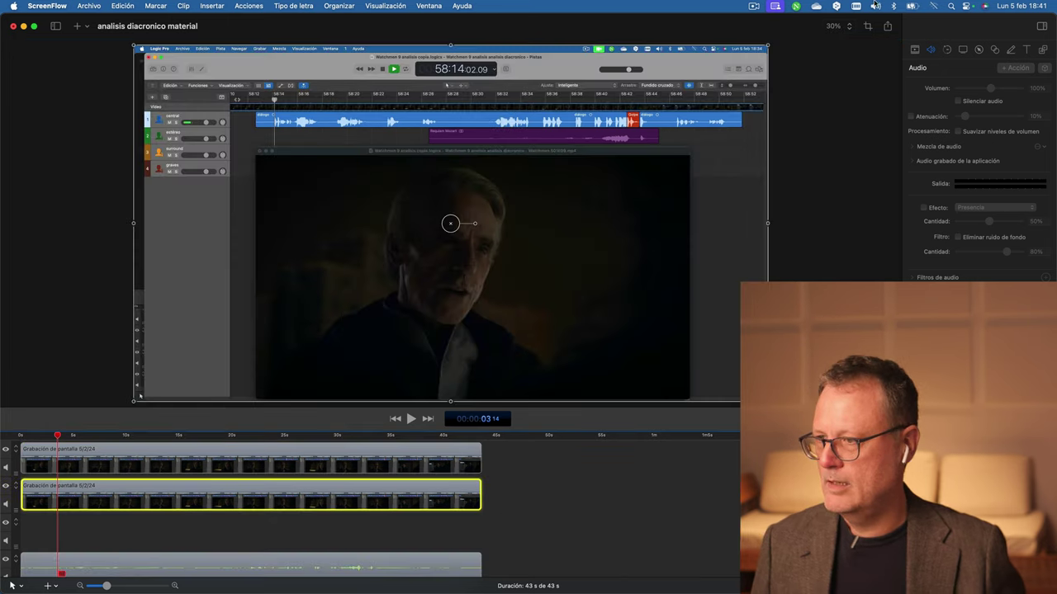
{"action": "key", "text": "alt"}
{"action": "left_click_drag", "start_coordinate": [133, 223], "coordinate": [256, 280]}
{"action": "left_click_drag", "start_coordinate": [767, 278], "coordinate": [690, 278]}
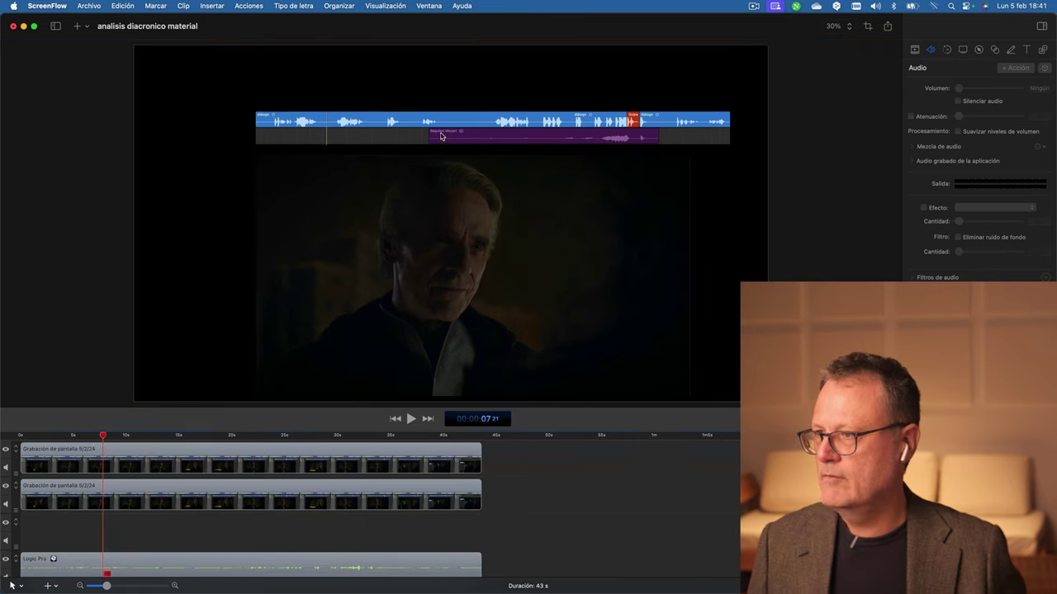
Step: Move the waveform strip to the canvas's lower-left corner and the film image to its upper-left corner
{"action": "left_click_drag", "start_coordinate": [441, 137], "coordinate": [320, 394]}
{"action": "left_click", "coordinate": [412, 198]}
{"action": "left_click_drag", "start_coordinate": [412, 198], "coordinate": [345, 161]}
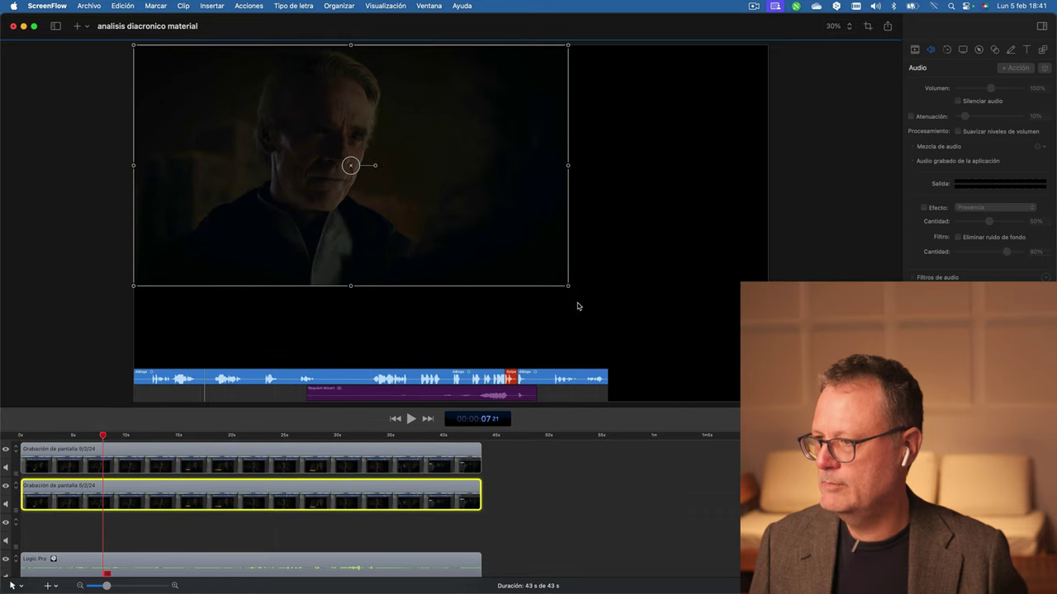
Step: Enlarge the film image and scale the waveform strip up to nearly the full width of the canvas
{"action": "left_click_drag", "start_coordinate": [567, 288], "coordinate": [634, 323]}
{"action": "left_click", "coordinate": [593, 374]}
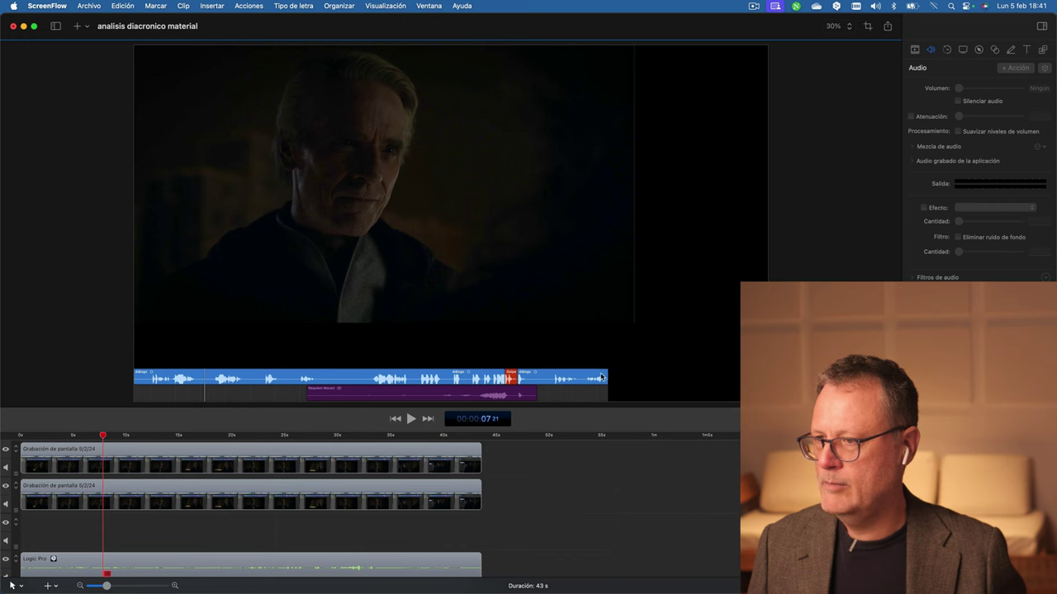
{"action": "left_click_drag", "start_coordinate": [608, 368], "coordinate": [740, 356]}
{"action": "left_click", "coordinate": [614, 290]}
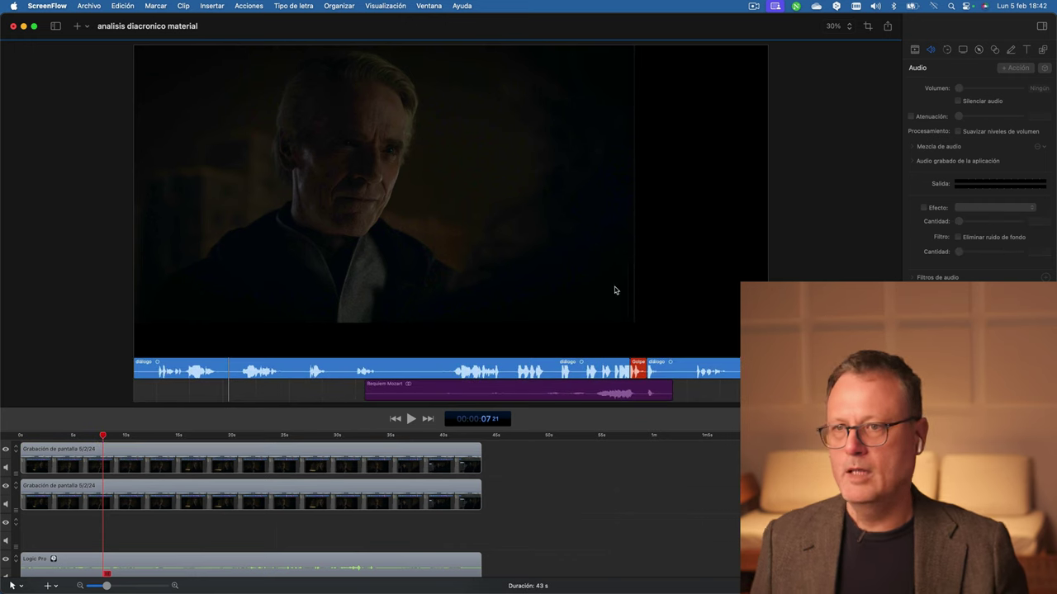
Step: Add a text clip reading "Inicio Música" and align it with the start of the Requiem Mozart region, about 16 s
{"action": "left_click", "coordinate": [1026, 50]}
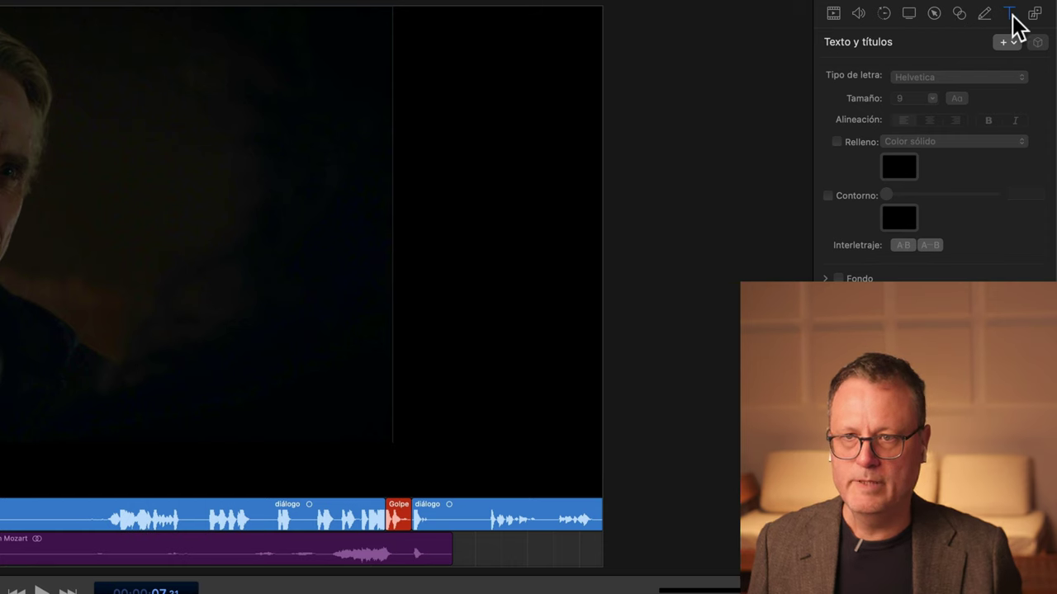
{"action": "left_click", "coordinate": [1015, 42]}
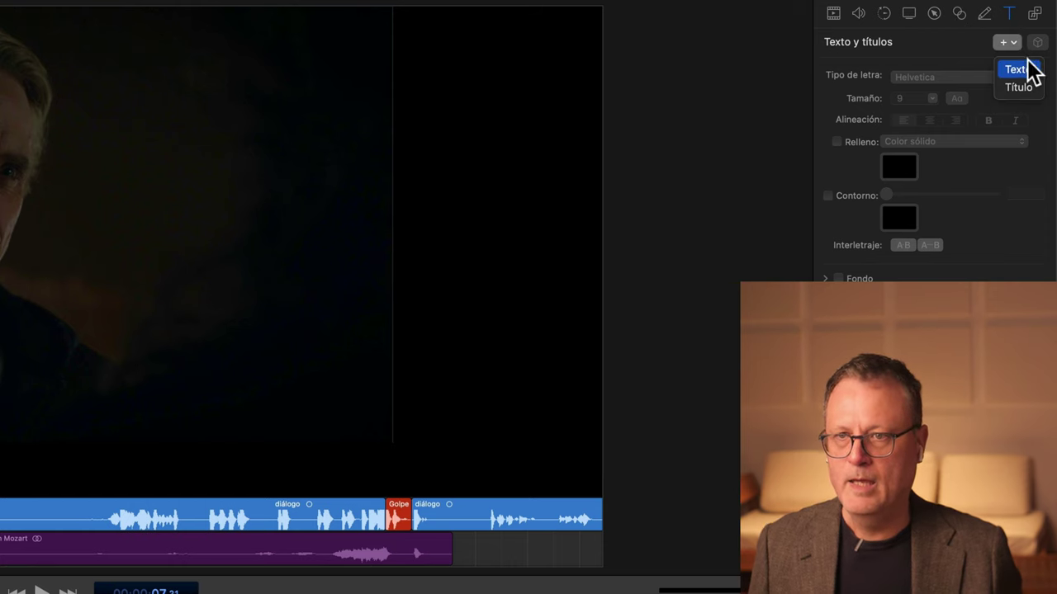
{"action": "left_click", "coordinate": [1022, 68]}
{"action": "type", "text": "Inicio Música"}
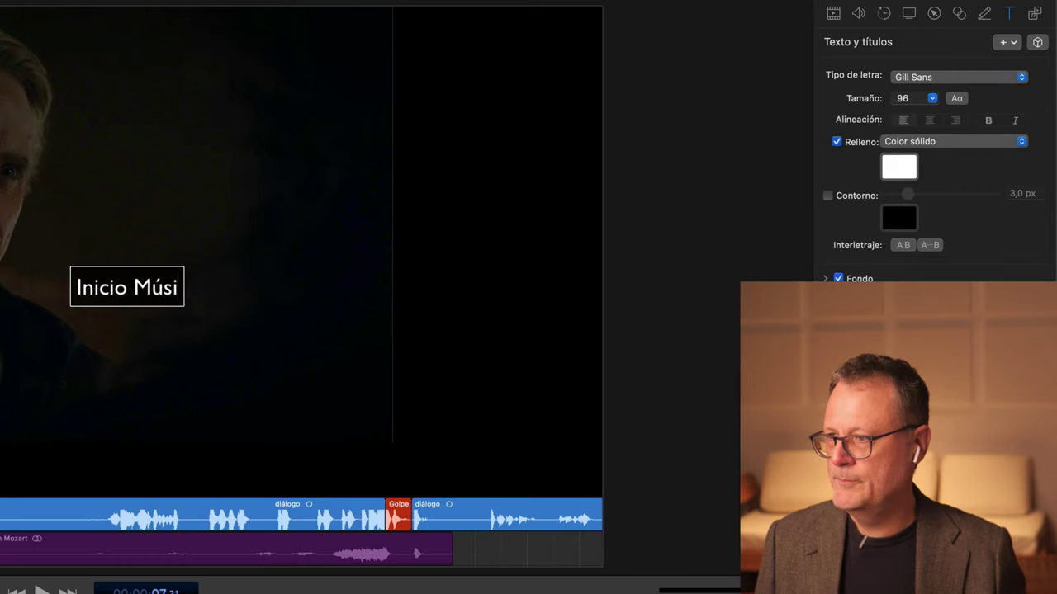
{"action": "left_click", "coordinate": [171, 464]}
{"action": "left_click_drag", "start_coordinate": [170, 465], "coordinate": [212, 466]}
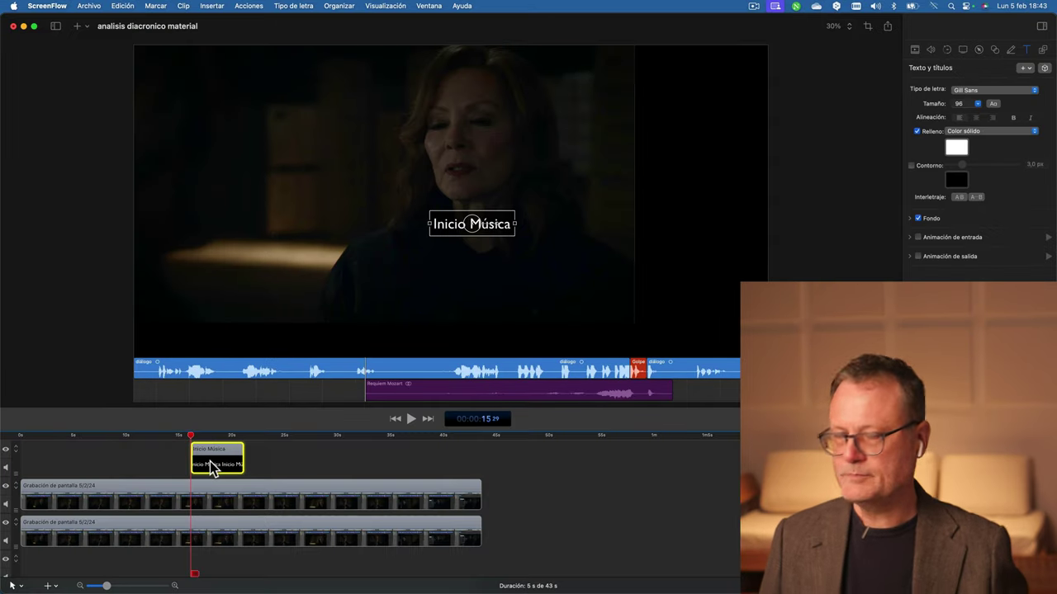
Step: Set the background of the "Inicio Música" text to the purple sampled from the Requiem Mozart region
{"action": "left_click", "coordinate": [909, 218]}
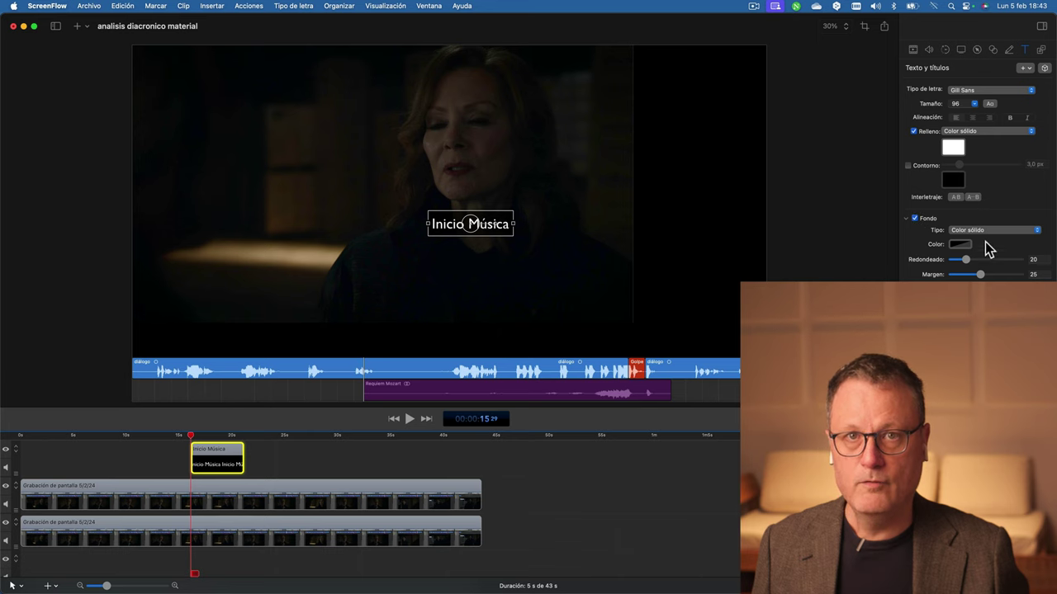
{"action": "left_click", "coordinate": [960, 245]}
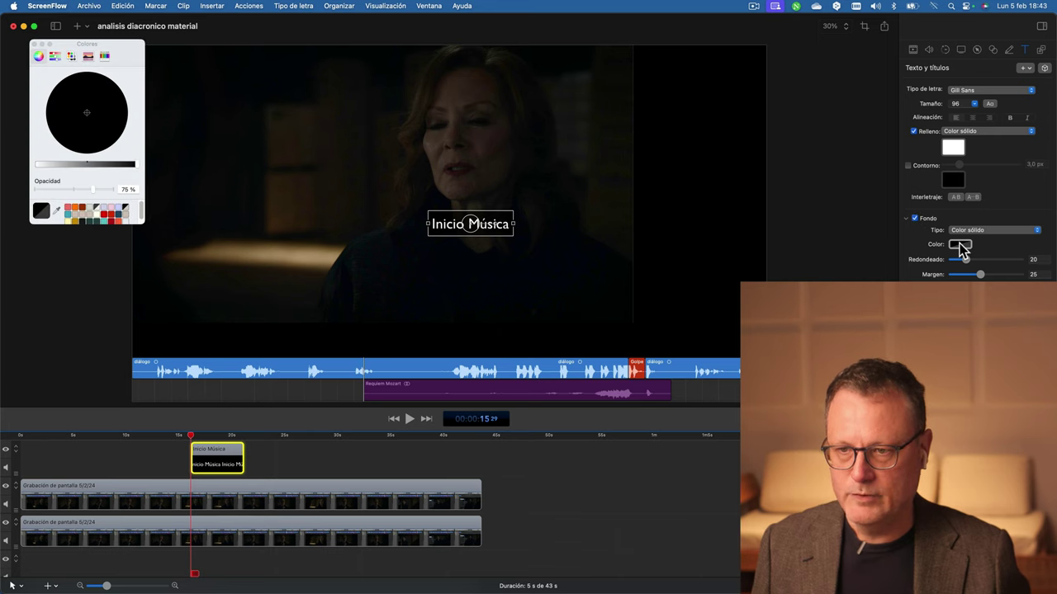
{"action": "left_click", "coordinate": [56, 212]}
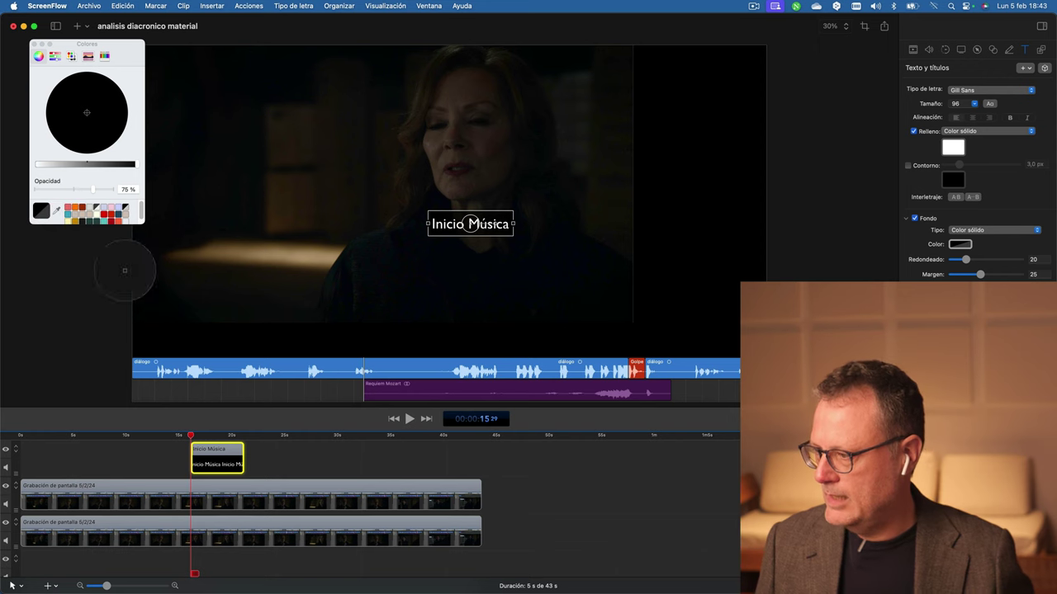
{"action": "left_click", "coordinate": [433, 393]}
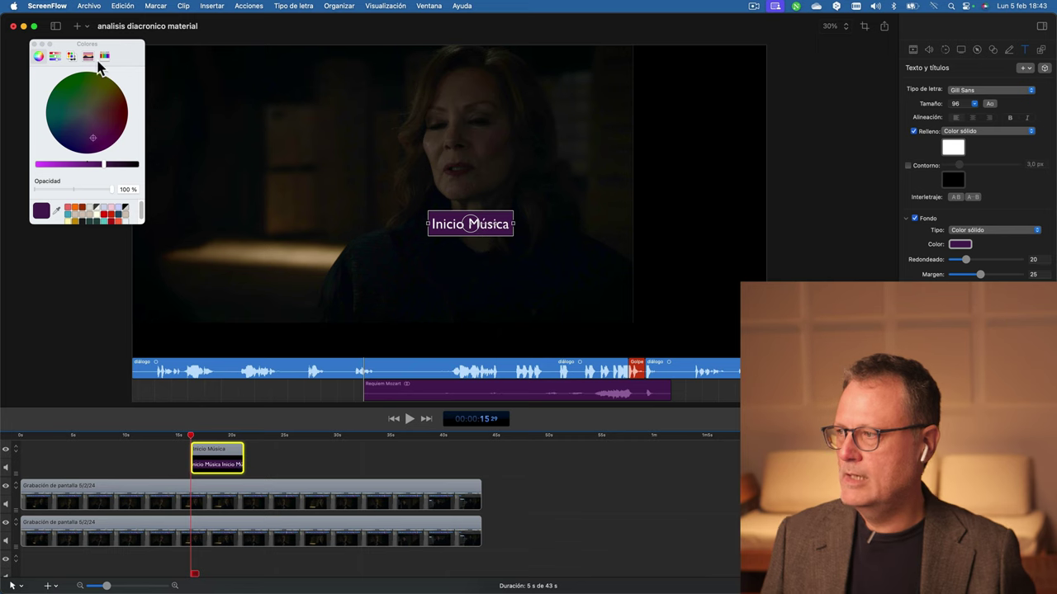
{"action": "left_click", "coordinate": [34, 44]}
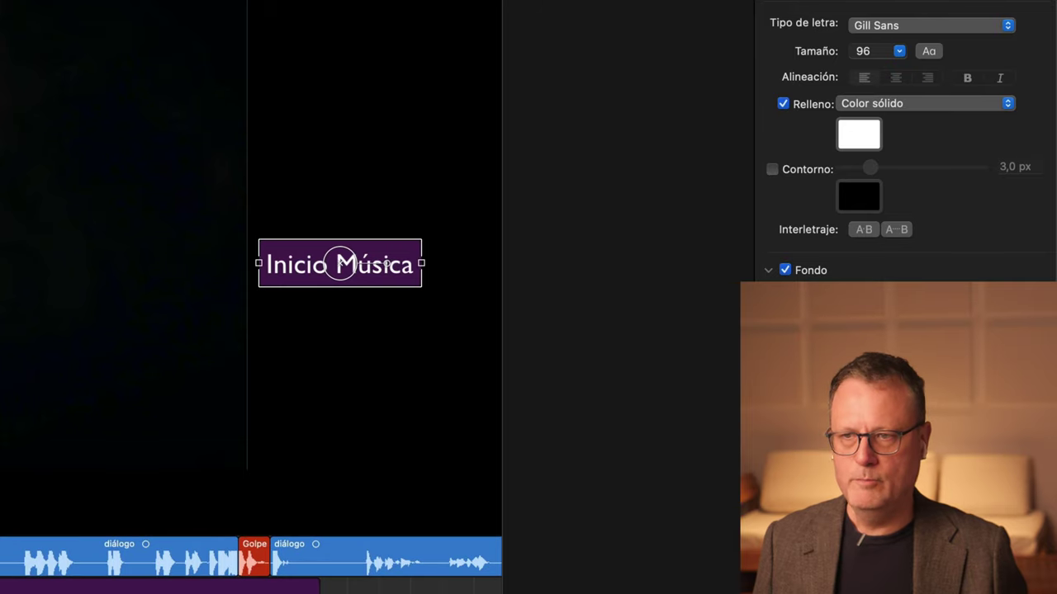
Step: Try the Andale Mono and Avenir fonts on the "Inicio Música" text
{"action": "left_click", "coordinate": [890, 25]}
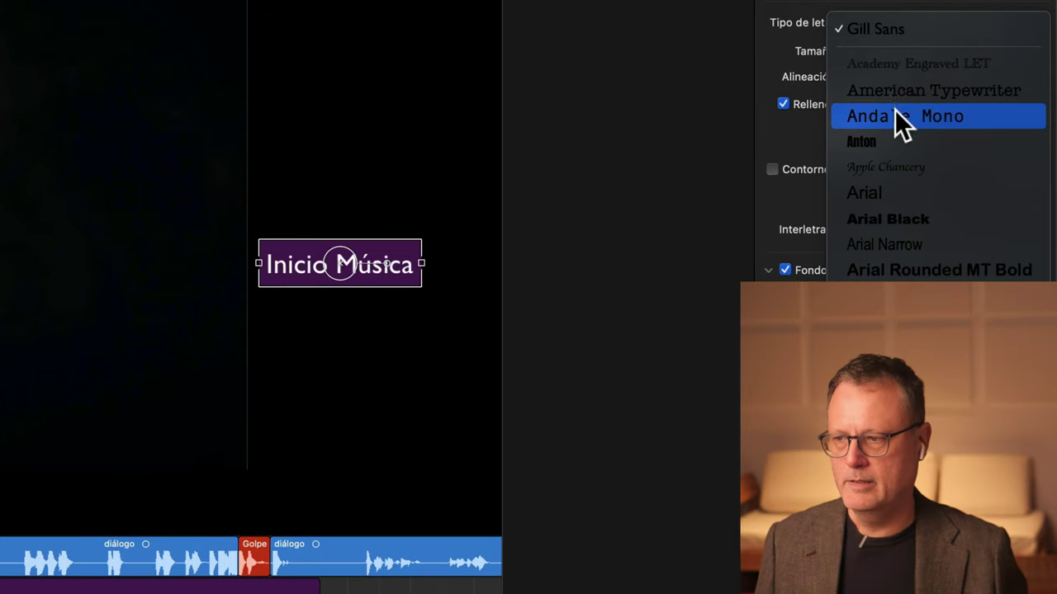
{"action": "left_click", "coordinate": [896, 115]}
{"action": "left_click", "coordinate": [899, 25]}
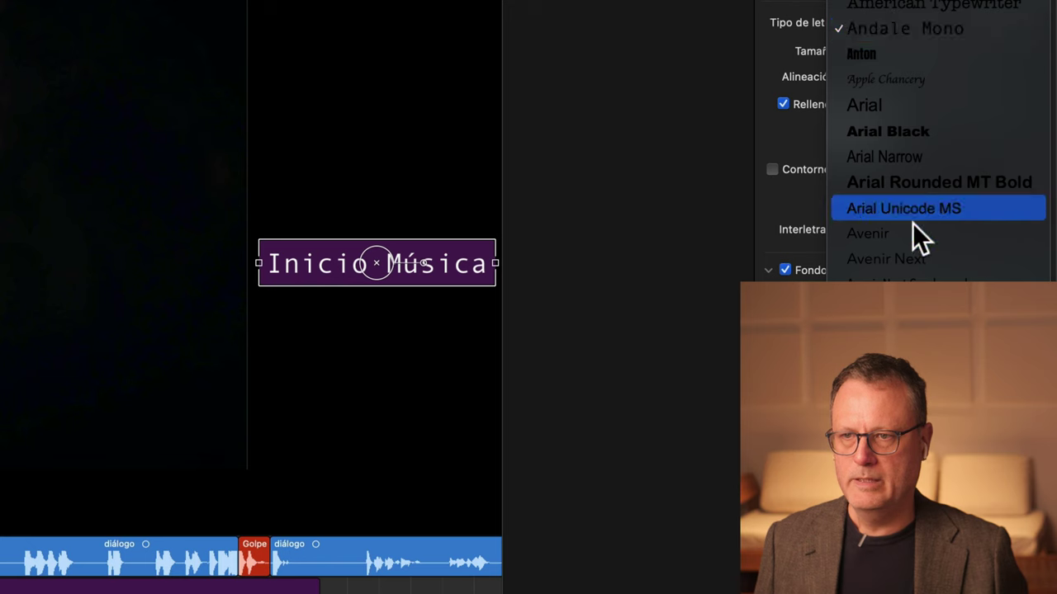
{"action": "left_click", "coordinate": [915, 236]}
Step: Set the font of the "Inicio Música" text to Didot
{"action": "left_click", "coordinate": [899, 28]}
{"action": "type", "text": "Didot"}
{"action": "key", "text": "Return"}
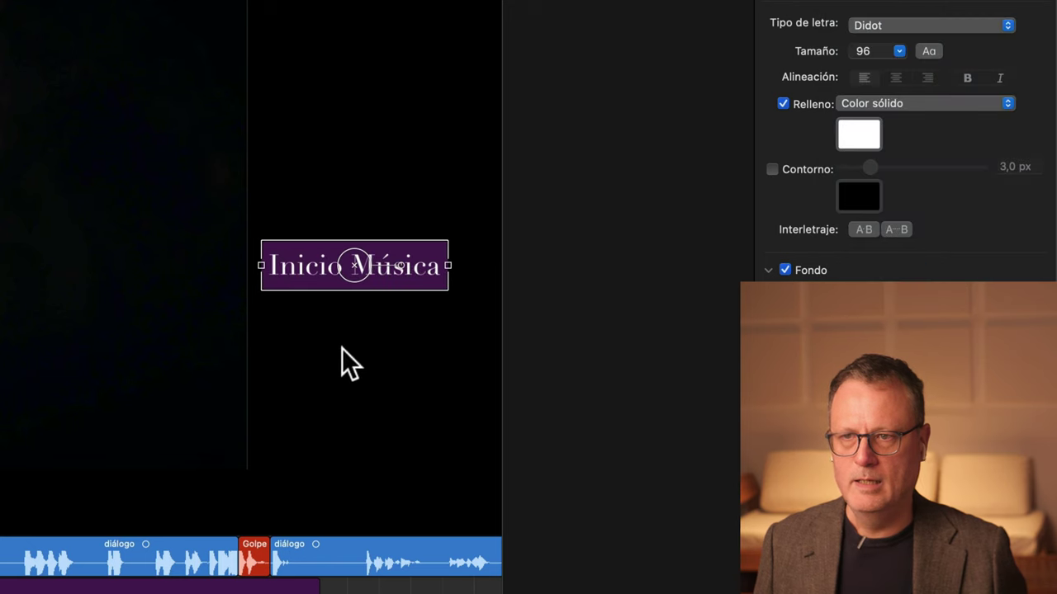
Step: Widen the "Inicio Música" text box and set its font size to 120
{"action": "left_click_drag", "start_coordinate": [262, 269], "coordinate": [202, 265]}
{"action": "left_click", "coordinate": [899, 50]}
{"action": "double_click", "coordinate": [877, 51]}
{"action": "type", "text": "120"}
{"action": "key", "text": "Return"}
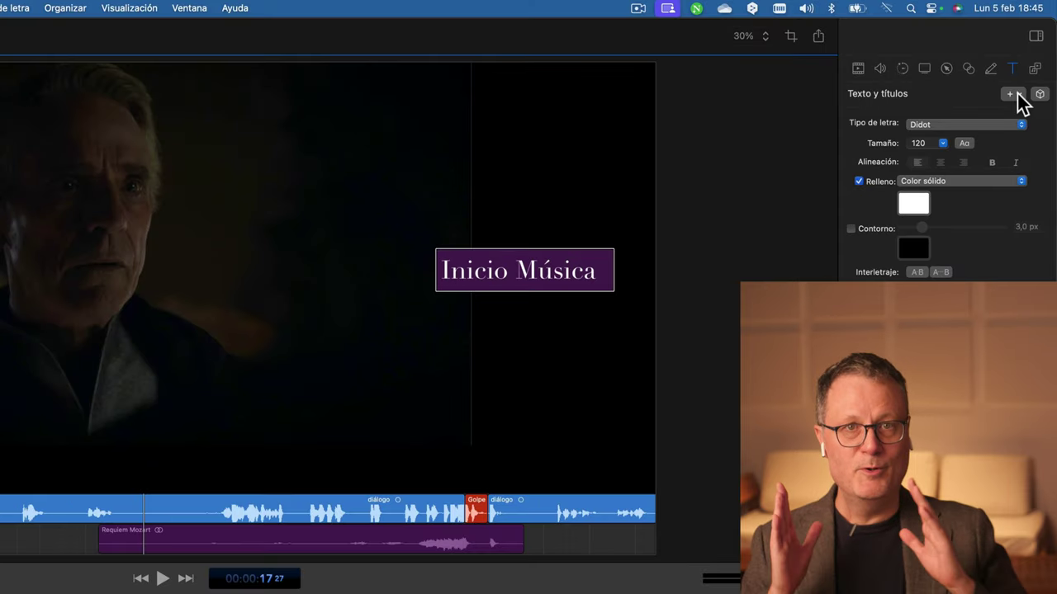
Step: Add a text reading "Requiem de Mozart" with ">solemnidad" on a second line, and place it just below the "Inicio Música" text
{"action": "left_click", "coordinate": [1012, 94]}
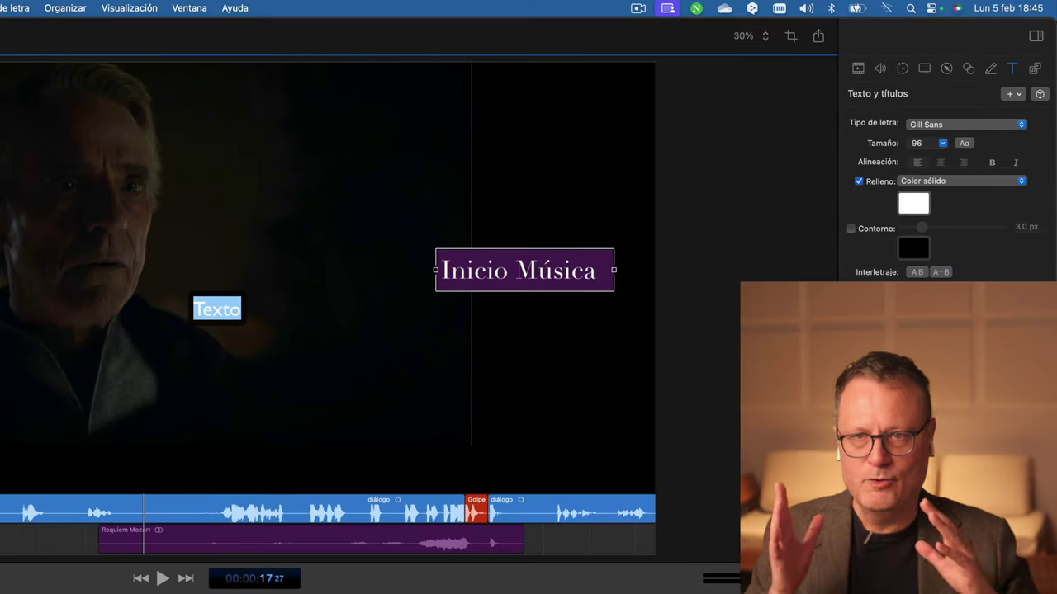
{"action": "type", "text": "Requiem de Mozrt"}
{"action": "key", "text": "BackSpace"}
{"action": "key", "text": "BackSpace"}
{"action": "type", "text": "art"}
{"action": "key", "text": "Return"}
{"action": "type", "text": ">"}
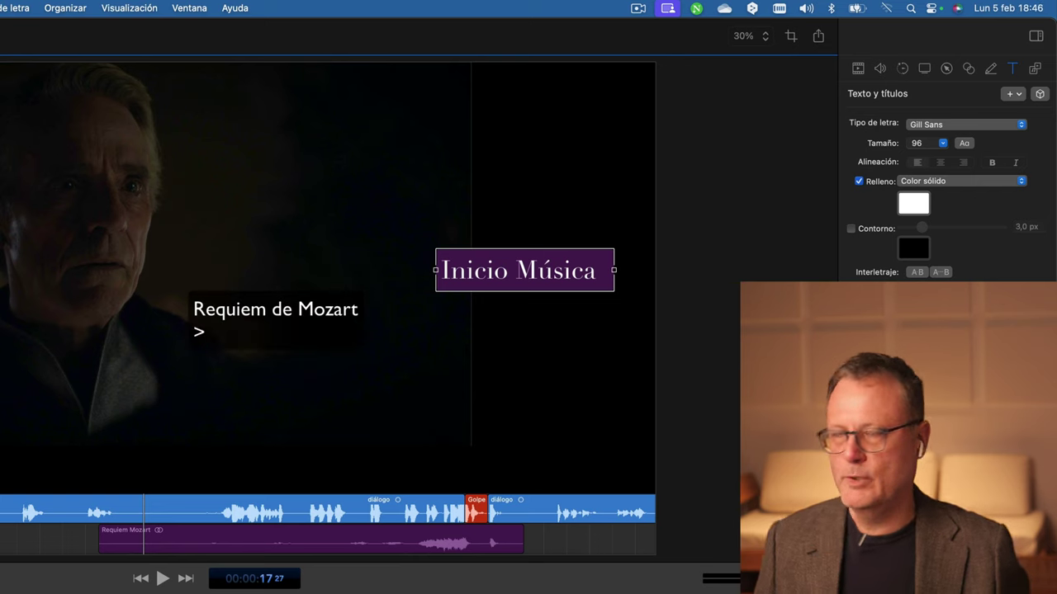
{"action": "type", "text": "solemnidad"}
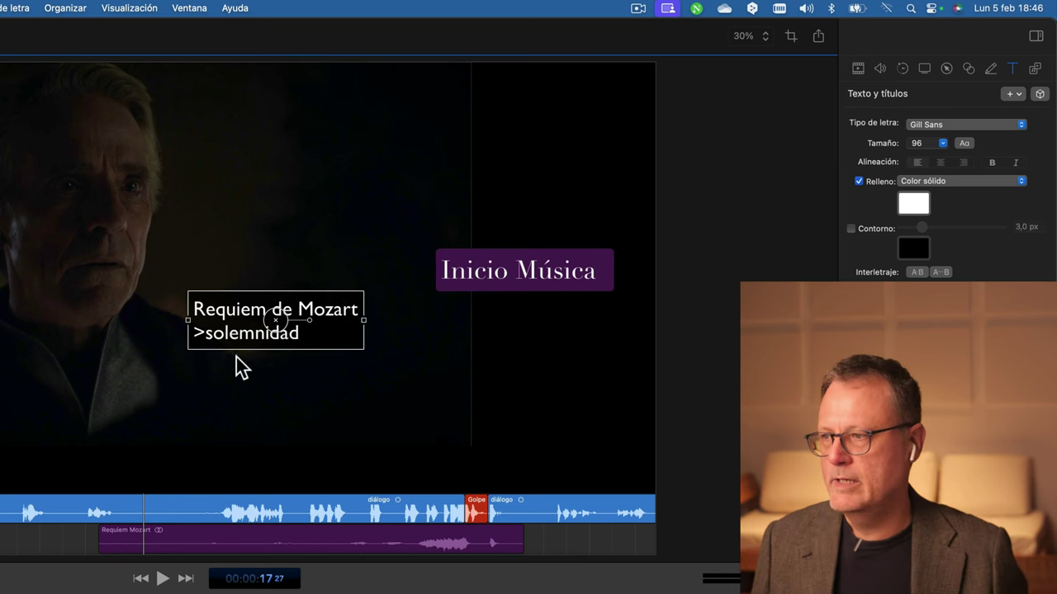
{"action": "left_click_drag", "start_coordinate": [236, 356], "coordinate": [521, 363]}
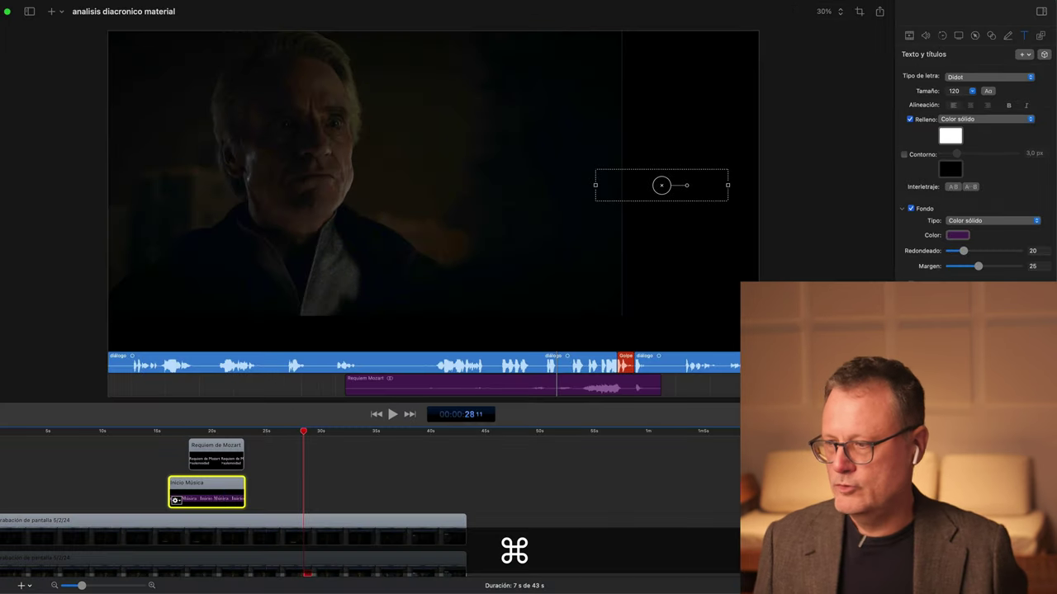
Step: Duplicate the "Inicio Música" clip, place the copy right after it at about 24 s, and change its text to "Crescendo de música"
{"action": "key", "text": "super+c"}
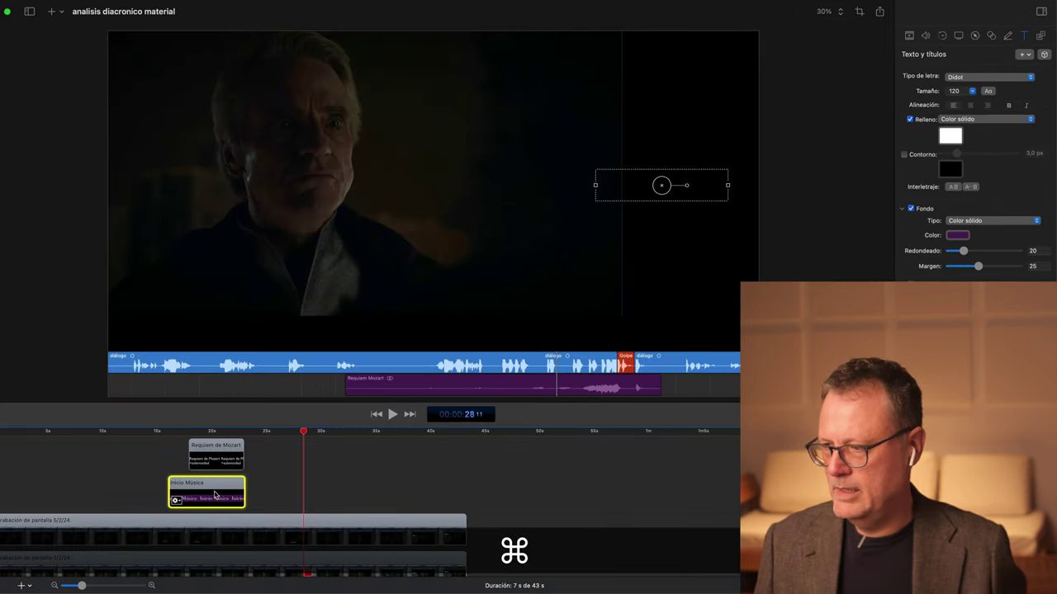
{"action": "key", "text": "super+v"}
{"action": "left_click_drag", "start_coordinate": [312, 498], "coordinate": [255, 498]}
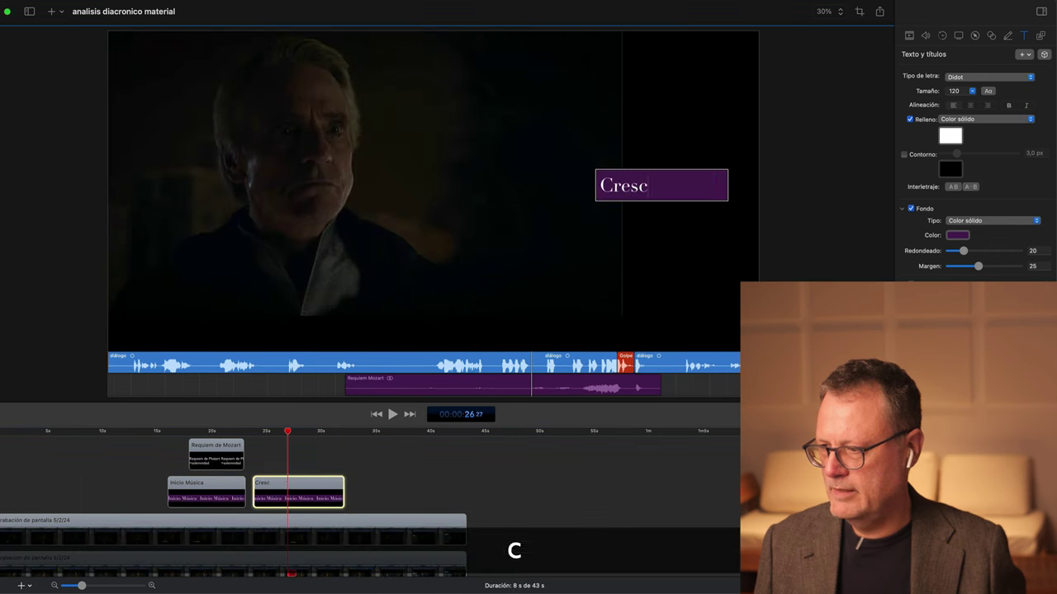
{"action": "type", "text": "endo de música"}
Step: Duplicate the "Requiem de Mozart" text clip above the "Crescendo de música" clip and reword the copy as "Aumenta solemnidad"
{"action": "left_click", "coordinate": [210, 460]}
{"action": "key", "text": "super+c"}
{"action": "key", "text": "super+v"}
{"action": "type", "text": "Aumenta solemnidad"}
Step: Duplicate the "Crescendo de música" clip, set its background to the Golpe region's red, and reword it as "Golpe diegético Interrupción brusca de la música"
{"action": "left_click", "coordinate": [297, 493]}
{"action": "key", "text": "super+c"}
{"action": "key", "text": "super+v"}
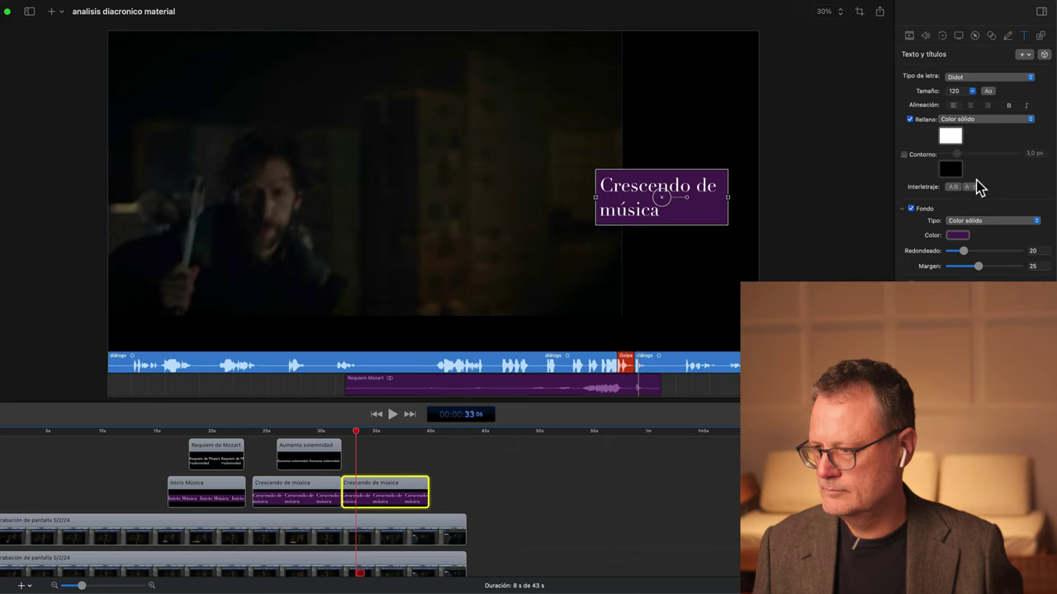
{"action": "key", "text": "Up"}
{"action": "left_click", "coordinate": [958, 236]}
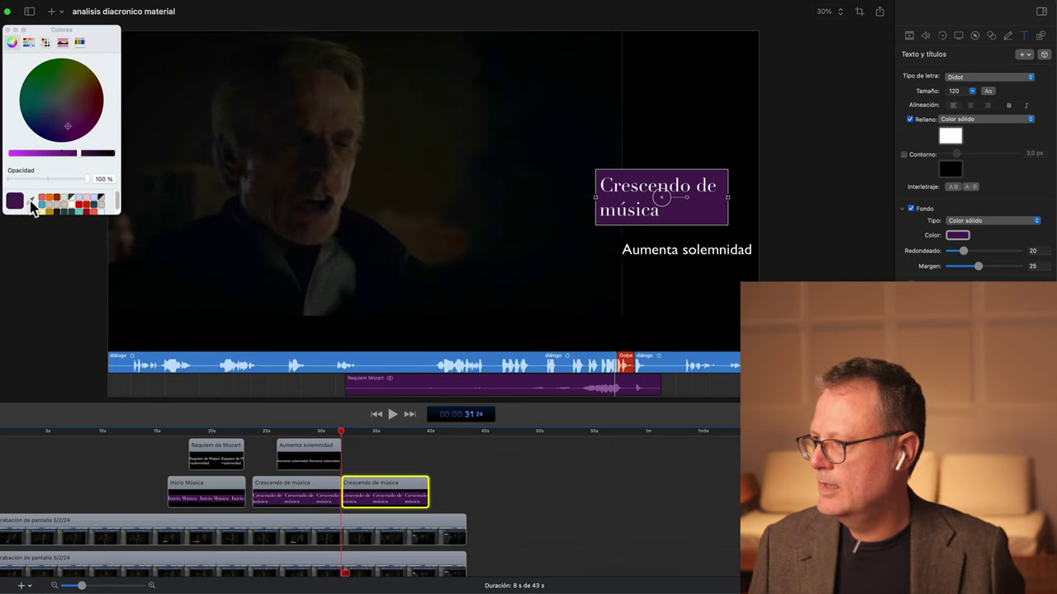
{"action": "left_click", "coordinate": [30, 203]}
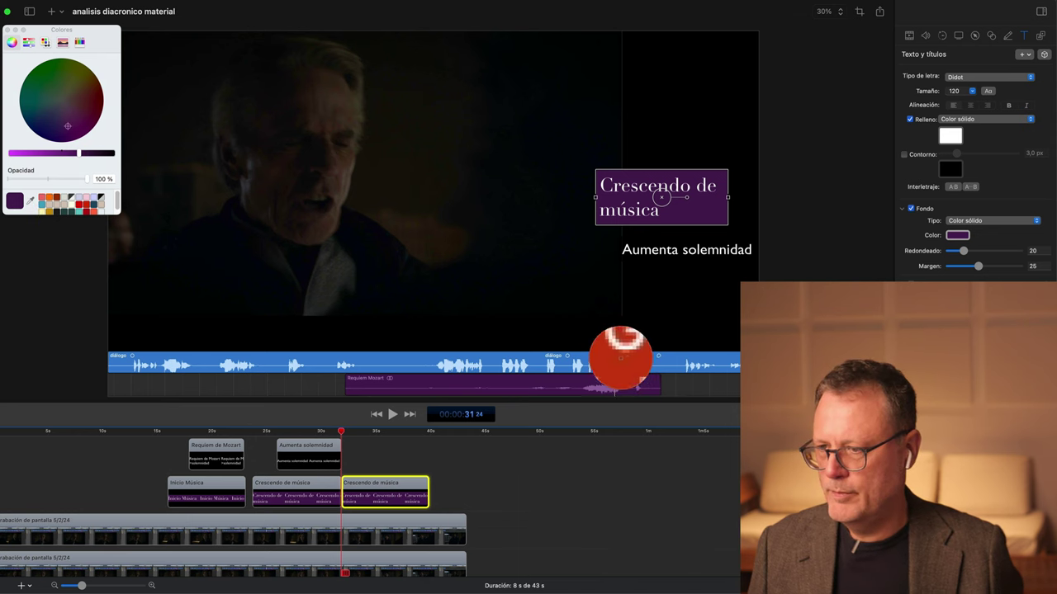
{"action": "left_click", "coordinate": [621, 356]}
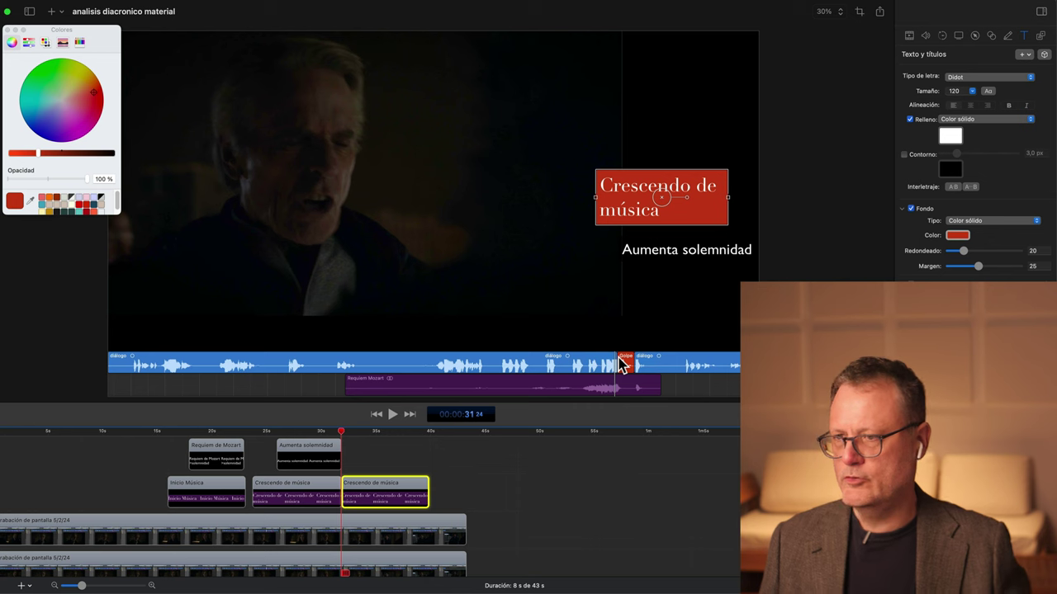
{"action": "type", "text": "Golpe diegético Interrupción brusca de la música"}
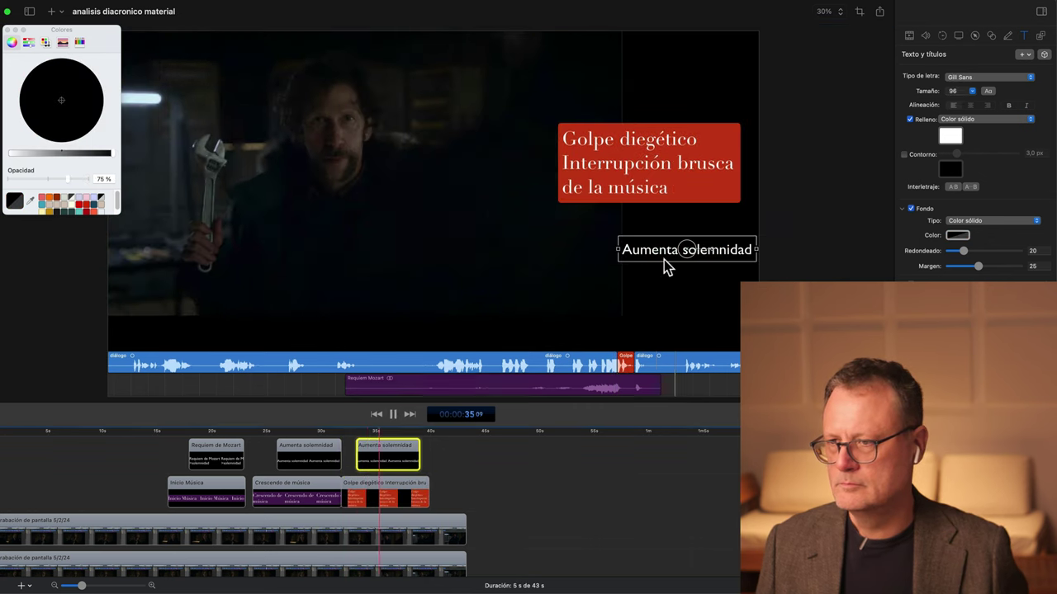
Step: Reword the copied "Aumenta solemnidad" text as "Volvemos a la realidad" with "> ridiculización del discurso anterior" on a new line
{"action": "type", "text": "Volvemos a la realidad"}
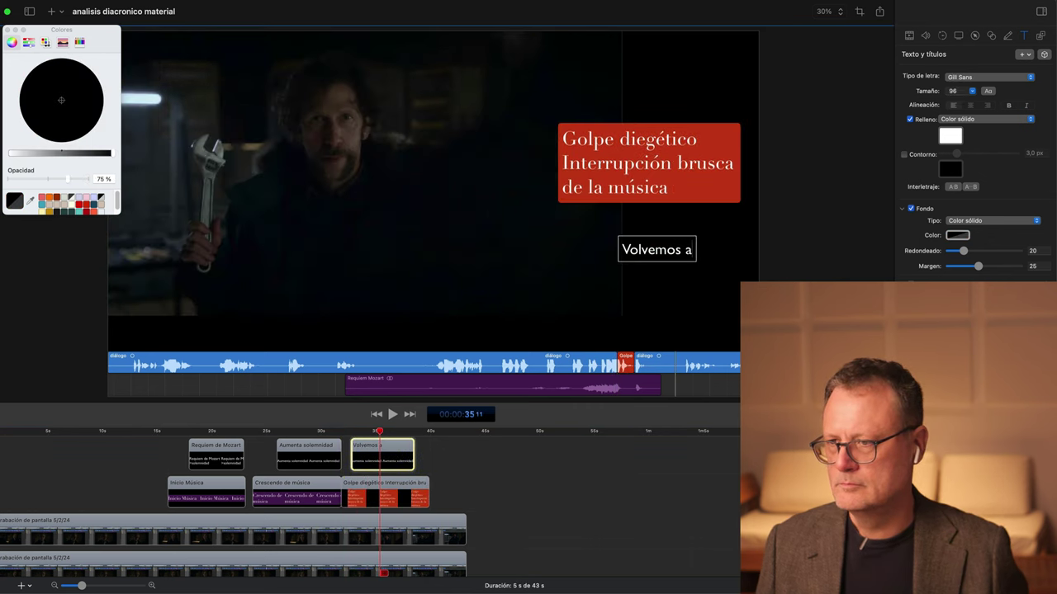
{"action": "key", "text": "Return"}
{"action": "type", "text": "> ridiculización del discurso anterior"}
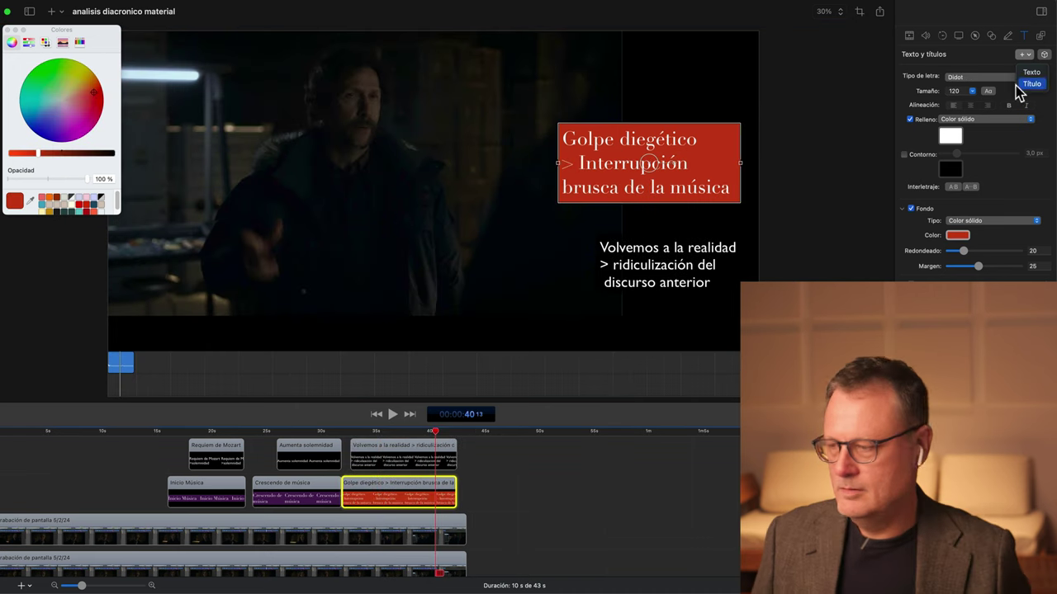
Step: Add an opening title reading "La música interrumpida como elemento narrativo", with "Análisis diacrónico" below it and the author's name after a blank line
{"action": "left_click", "coordinate": [451, 224]}
{"action": "double_click", "coordinate": [428, 215]}
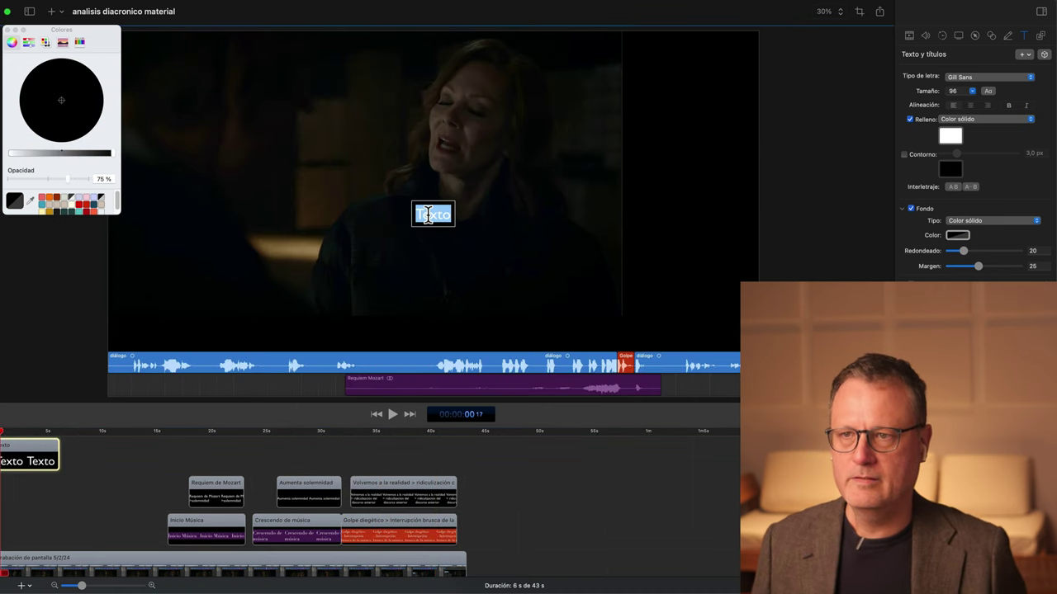
{"action": "key", "text": "BackSpace"}
{"action": "type", "text": "La música"}
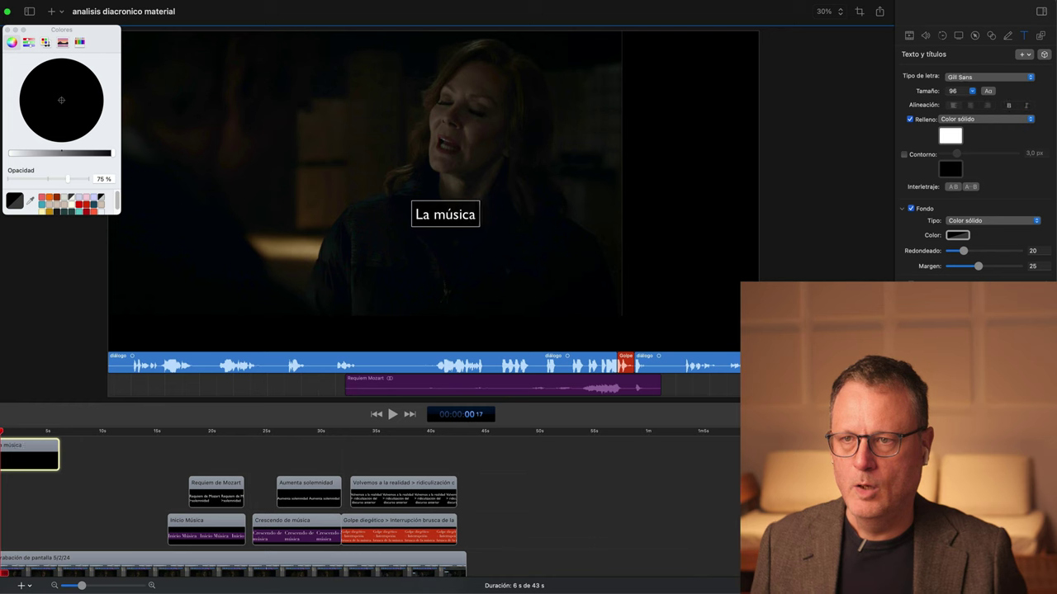
{"action": "type", "text": " interrumpida como elemento narrativo"}
{"action": "key", "text": "Return"}
{"action": "type", "text": "Análisis diacrónico"}
{"action": "key", "text": "Return"}
{"action": "key", "text": "Return"}
{"action": "type", "text": "Blas Payri"}
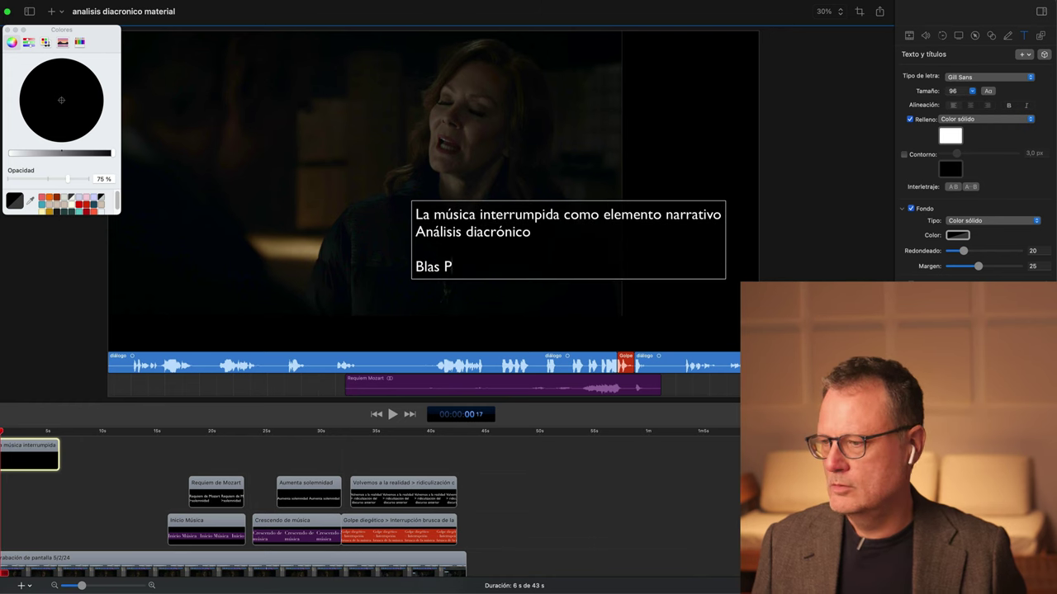
Step: Set the opening title's first line to Didot at size 144, and the "Análisis diacrónico" line to Didot
{"action": "triple_click", "coordinate": [397, 229]}
{"action": "left_click", "coordinate": [973, 91]}
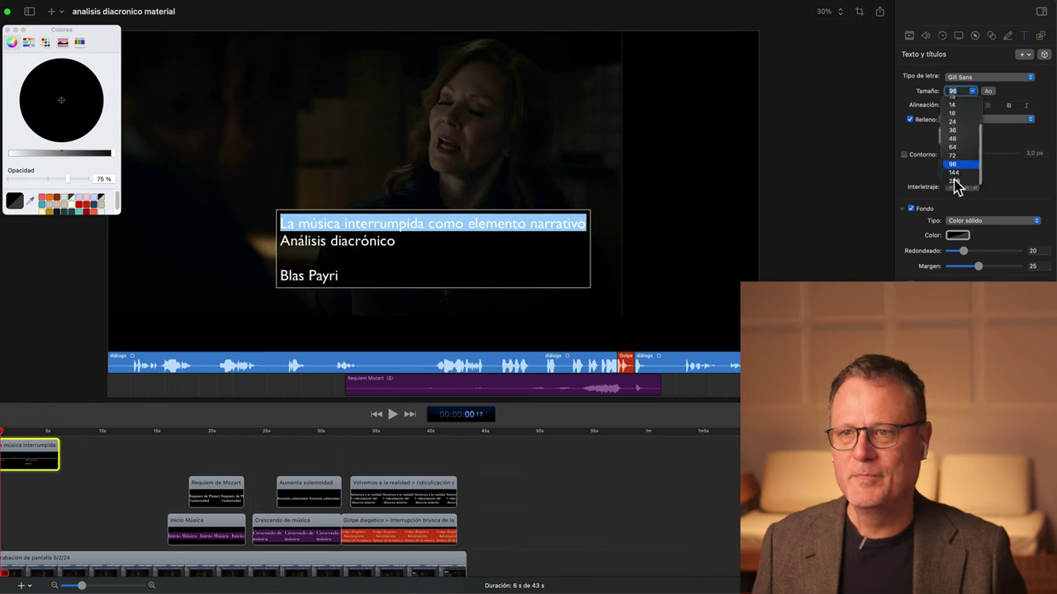
{"action": "left_click", "coordinate": [955, 178]}
{"action": "left_click", "coordinate": [988, 77]}
{"action": "key", "text": "Tab"}
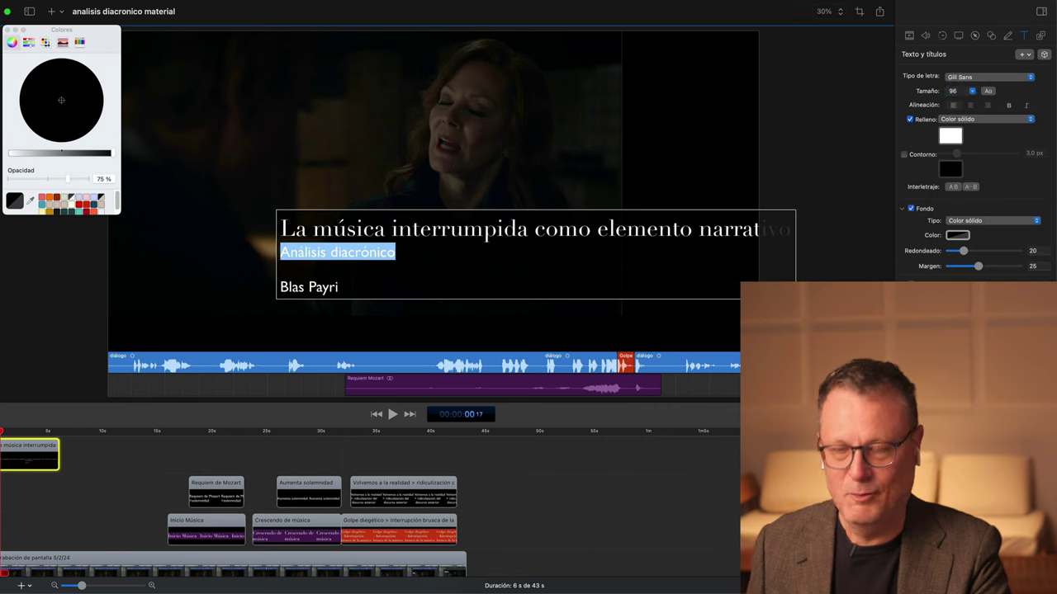
{"action": "key", "text": "Escape"}
Step: Add an ending transition to all the text clips at once
{"action": "key", "text": "cmd+a"}
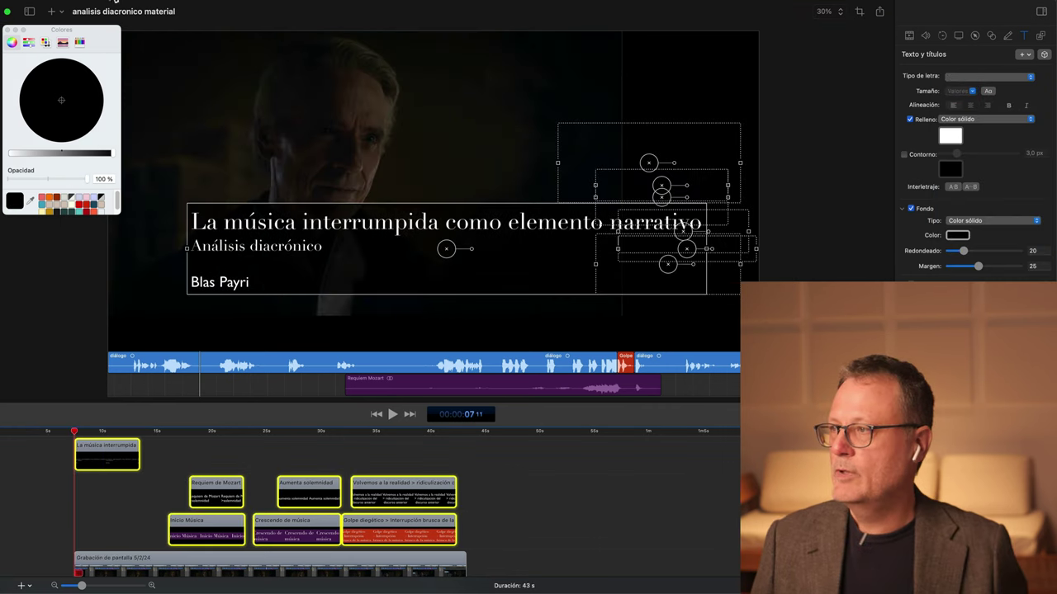
{"action": "left_click", "coordinate": [151, 3]}
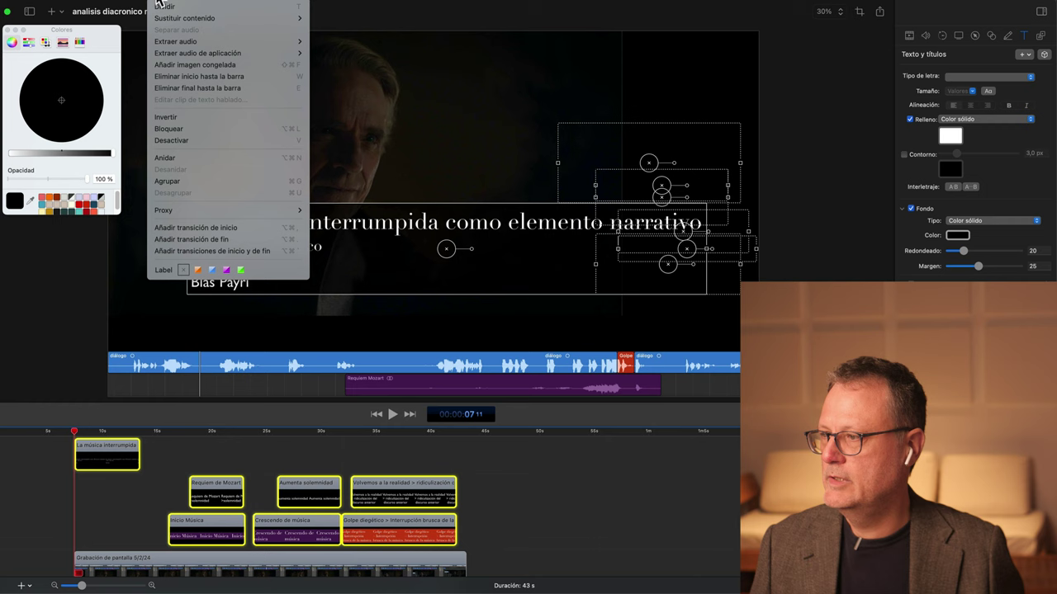
{"action": "left_click", "coordinate": [220, 242]}
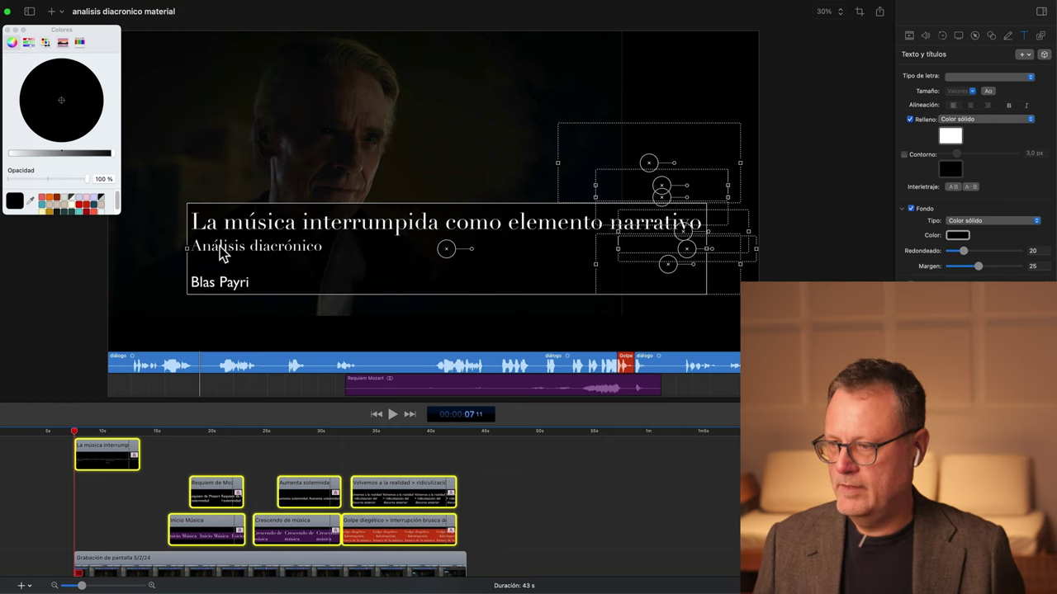
Step: Add a starting transition to the "Inicio Música", "Requiem de Mozart", "Crescendo de música" and "Aumenta solemnidad" clips
{"action": "left_click", "coordinate": [141, 514]}
{"action": "left_click_drag", "start_coordinate": [176, 461], "coordinate": [328, 538]}
{"action": "left_click", "coordinate": [158, 7]}
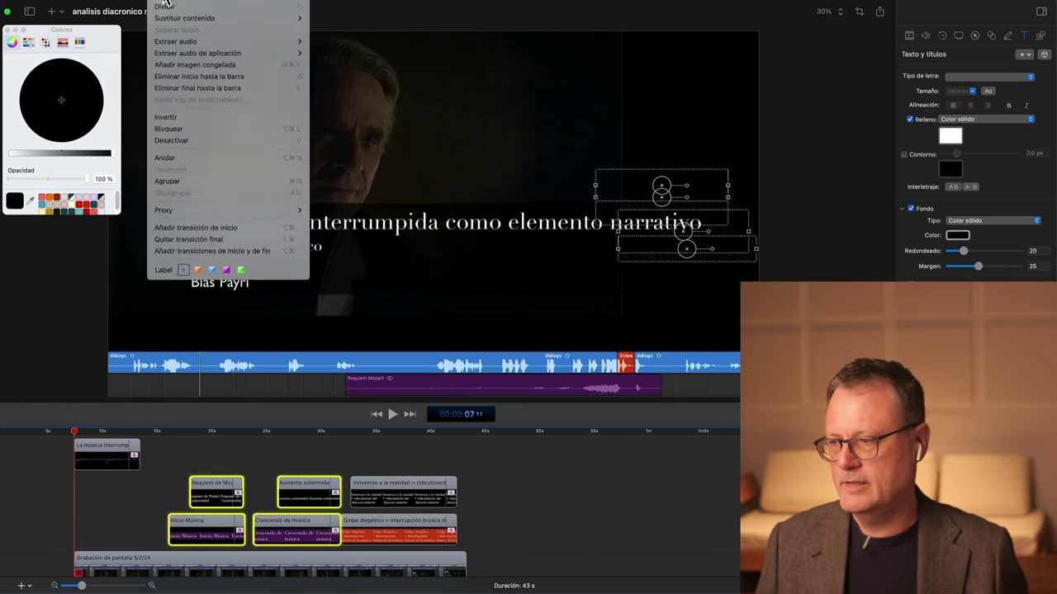
{"action": "left_click", "coordinate": [198, 236]}
{"action": "left_click", "coordinate": [575, 512]}
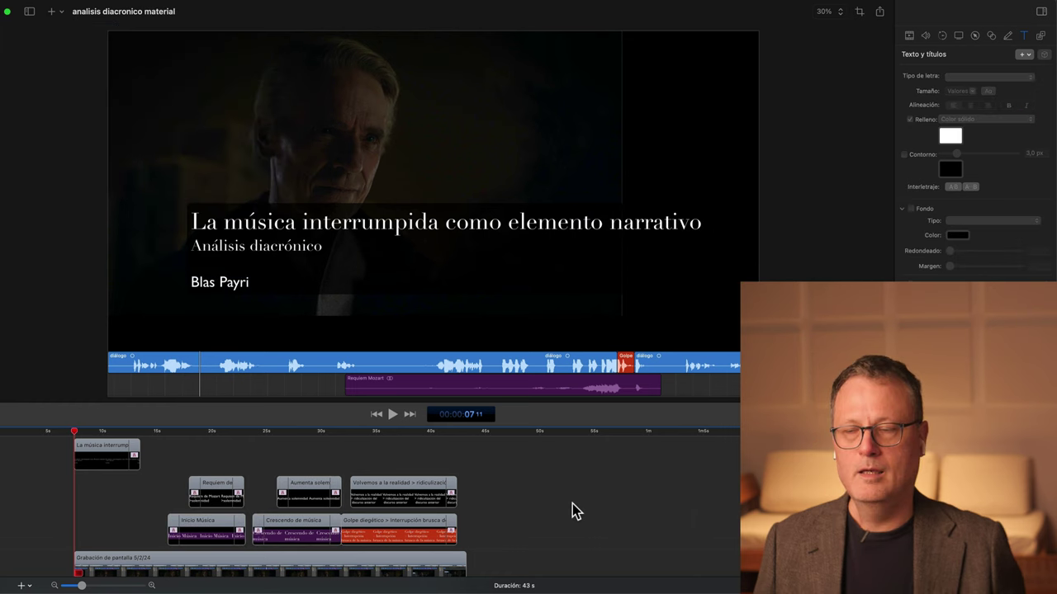
Step: Play the sequence from the opening title to about 40 s to check the texts and transitions
{"action": "key", "text": "space"}
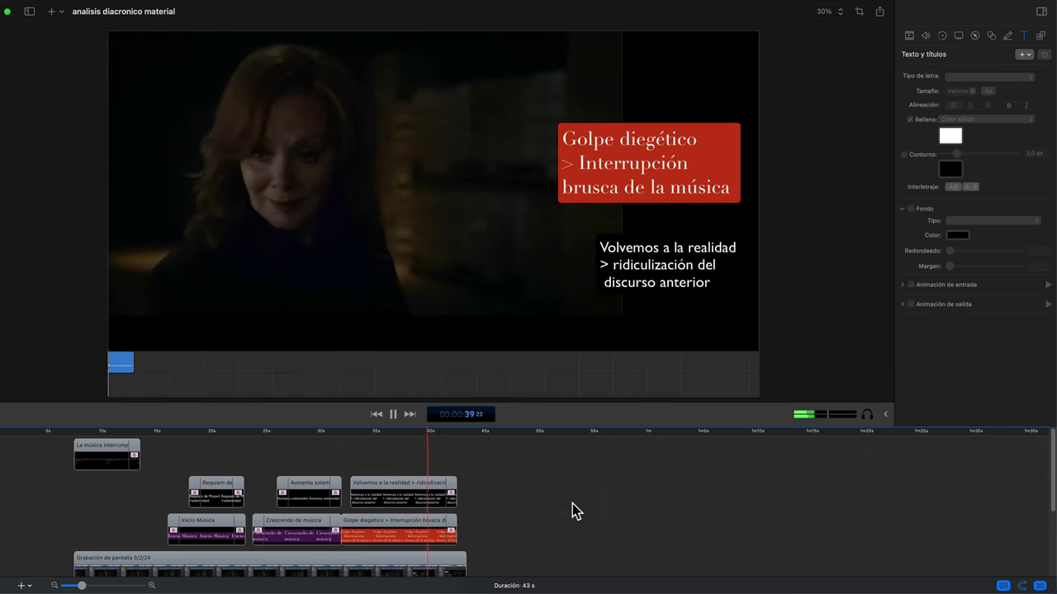
{"action": "key", "text": "space"}
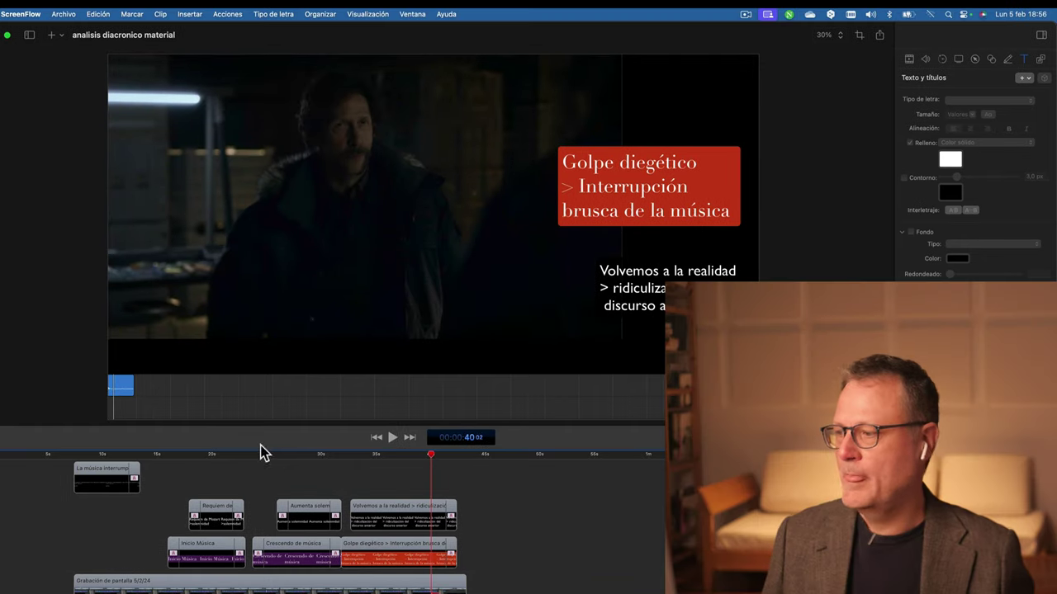
Step: Mark the timeline range from the start of the opening title, about 7 s, to the end of the recording, about 43 s
{"action": "left_click", "coordinate": [75, 456]}
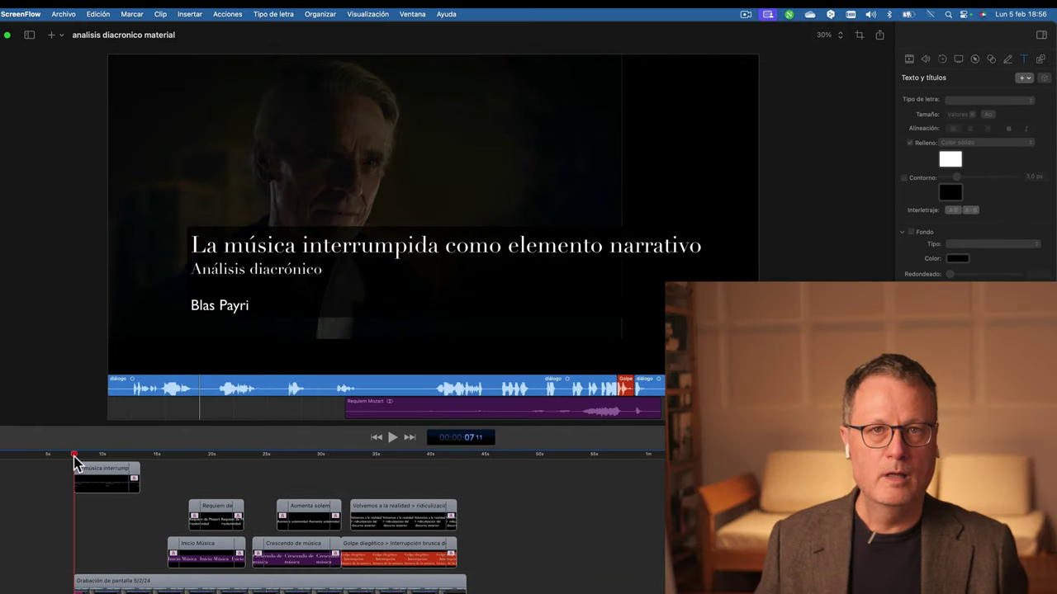
{"action": "key", "text": "super+a"}
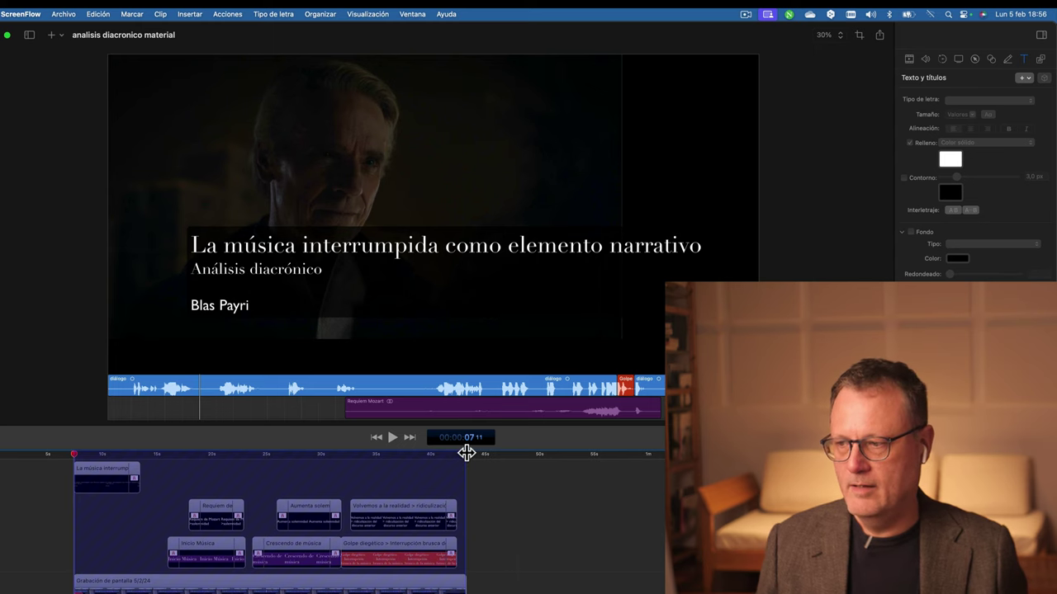
{"action": "left_click", "coordinate": [466, 453]}
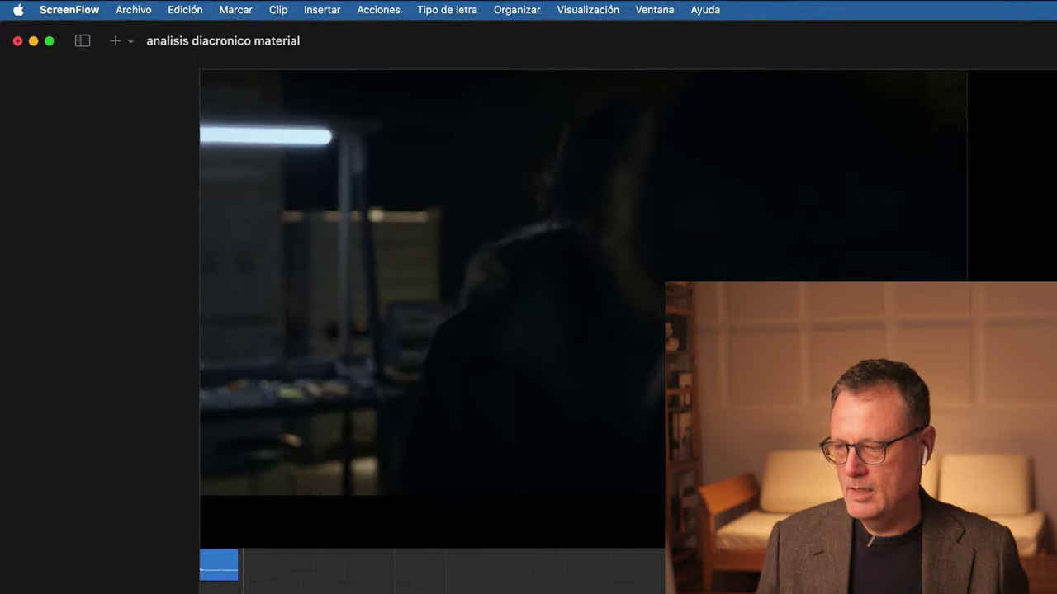
Step: Start exporting the marked range and set the H.264 video frame rate to 25 fps in the custom encoding settings
{"action": "left_click", "coordinate": [127, 12]}
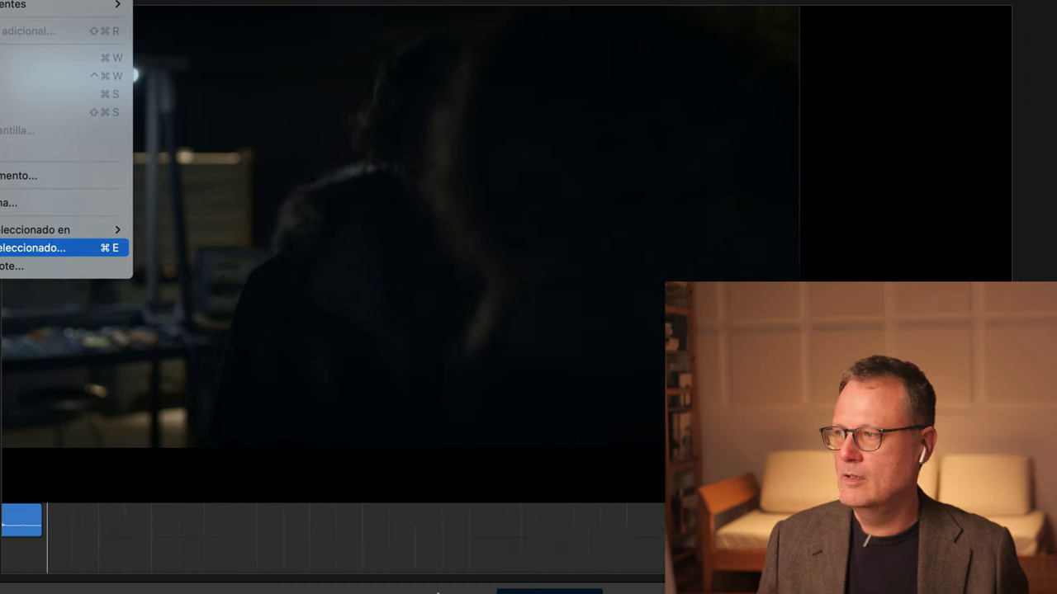
{"action": "left_click", "coordinate": [157, 313]}
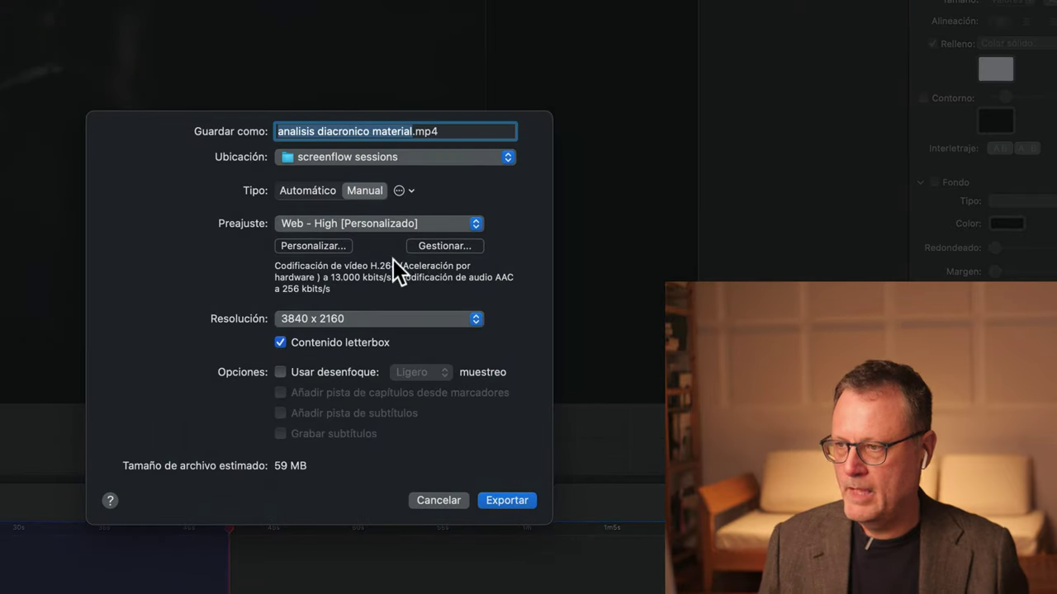
{"action": "left_click", "coordinate": [313, 246]}
{"action": "type", "text": "25"}
{"action": "key", "text": "Tab"}
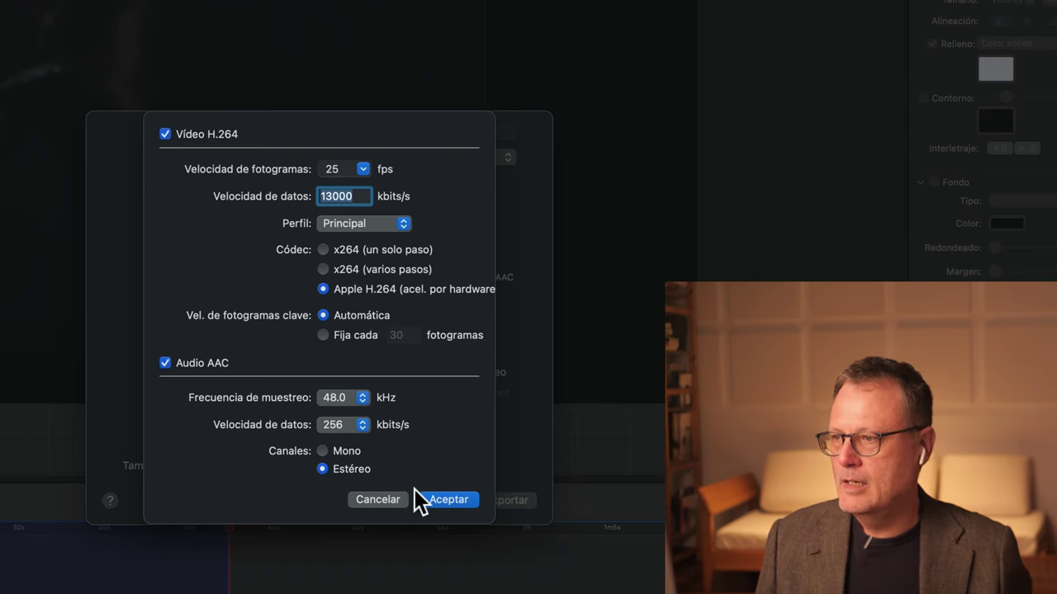
{"action": "left_click", "coordinate": [456, 498]}
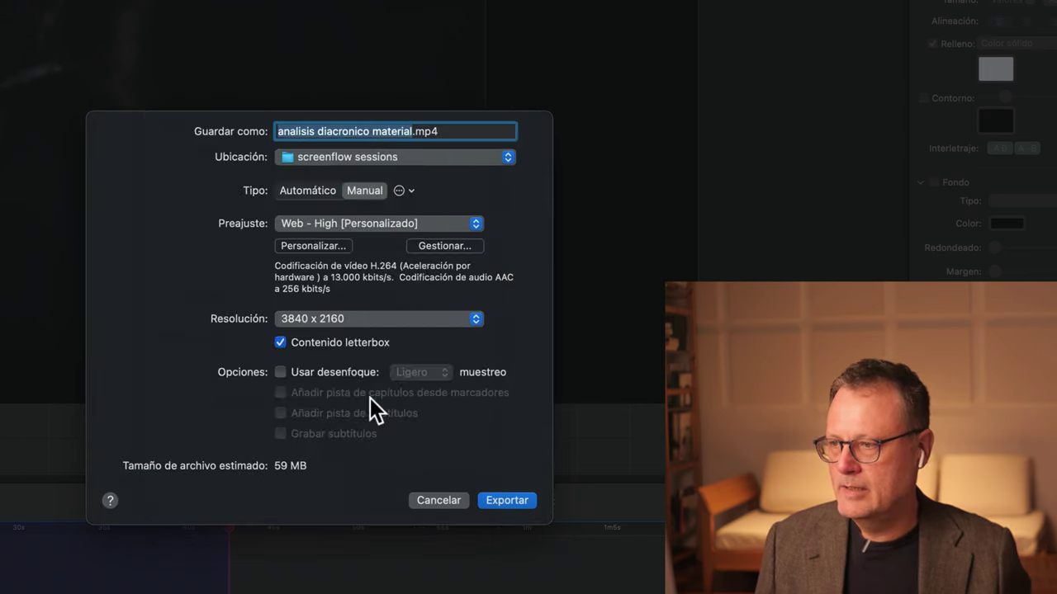
Step: Keep the resolution at 3840 x 2160 and export the video as "analisis diacronico material.mp4" to the screenflow sessions folder
{"action": "left_click", "coordinate": [333, 319]}
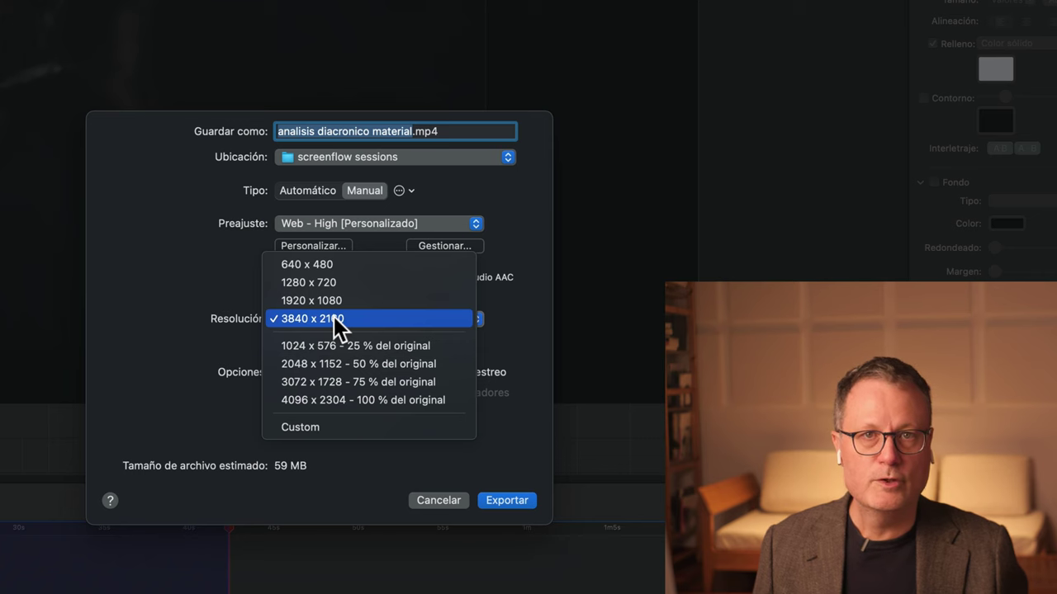
{"action": "left_click", "coordinate": [513, 405]}
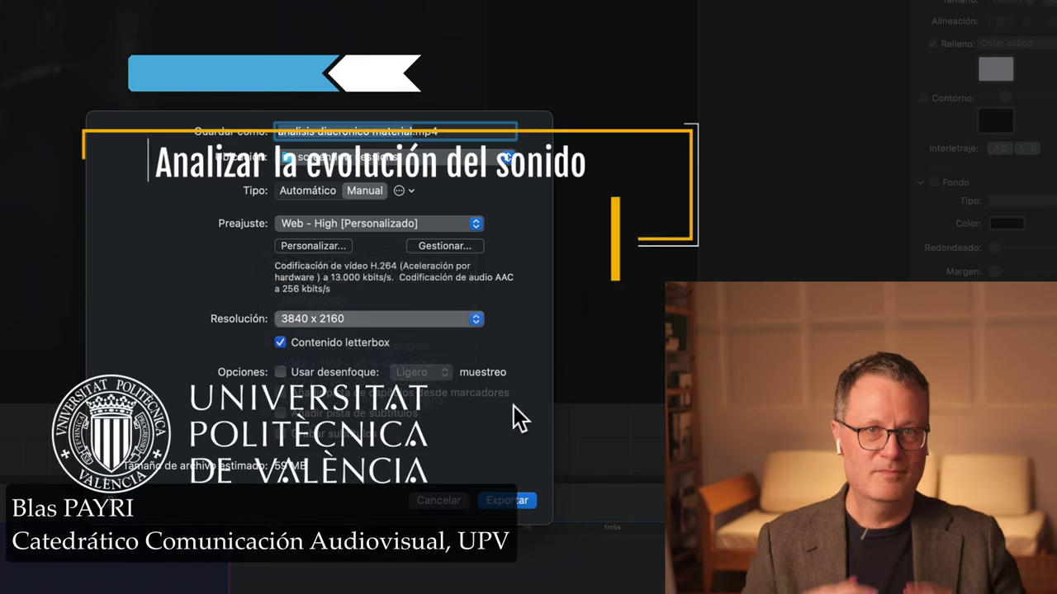
{"action": "left_click", "coordinate": [506, 501]}
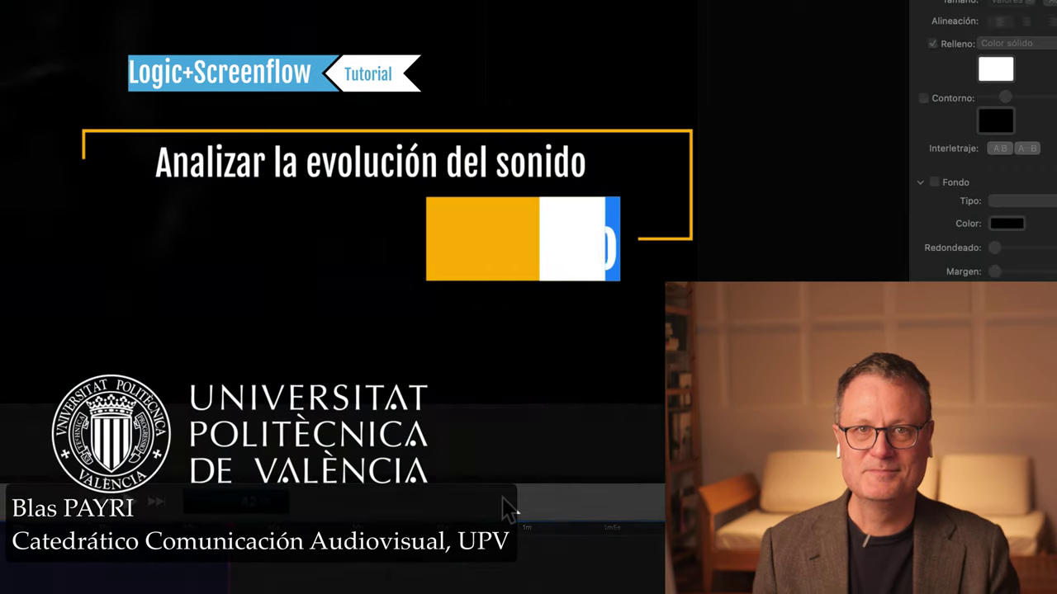